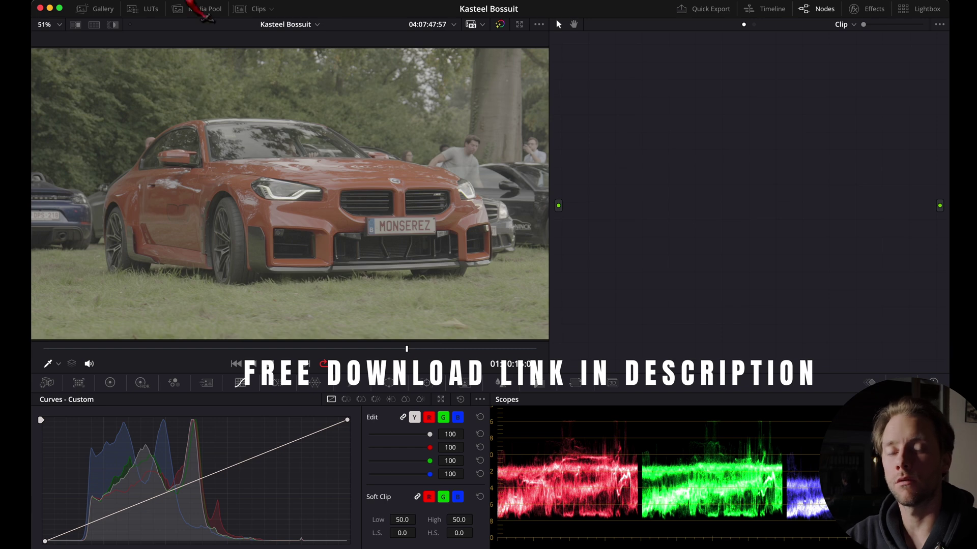
# Import the downloaded .dpx node-tree still into the Gallery and apply its 17-node grade to the BMW clip
pyautogui.click(108, 10)
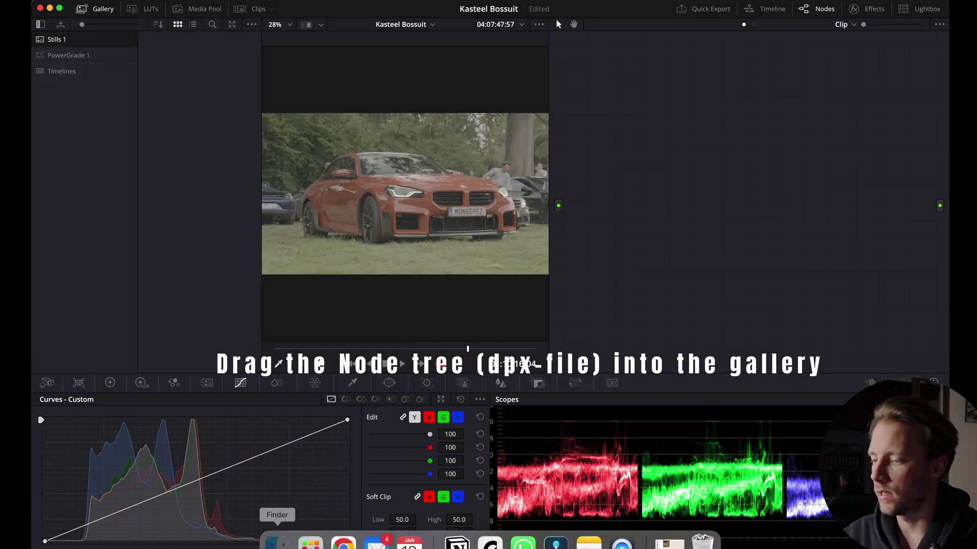
pyautogui.click(311, 532)
pyautogui.moveTo(520, 254); pyautogui.dragTo(218, 118)
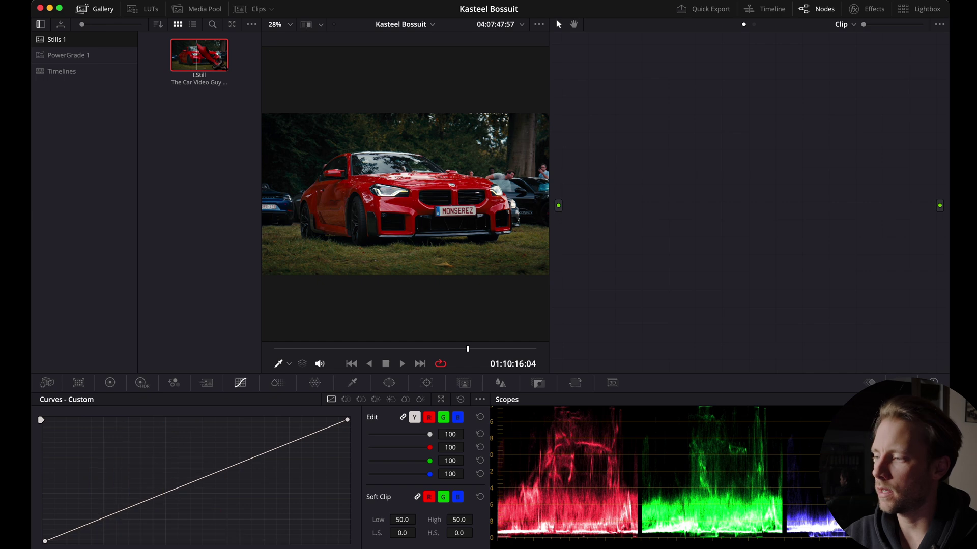
pyautogui.moveTo(218, 118); pyautogui.dragTo(631, 165)
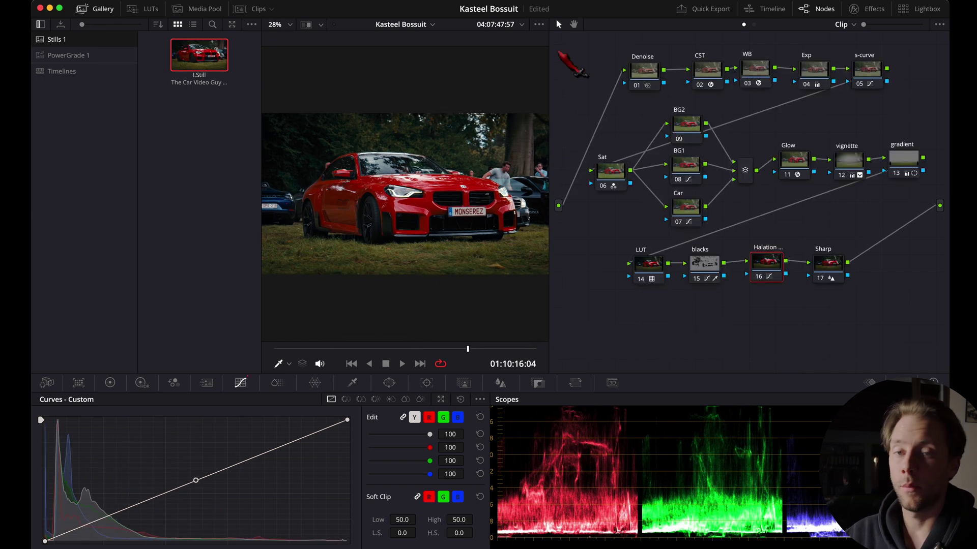
# Disable every node in the tree with Cmd+D and delete the Denoise node
pyautogui.moveTo(557, 50); pyautogui.dragTo(873, 320)
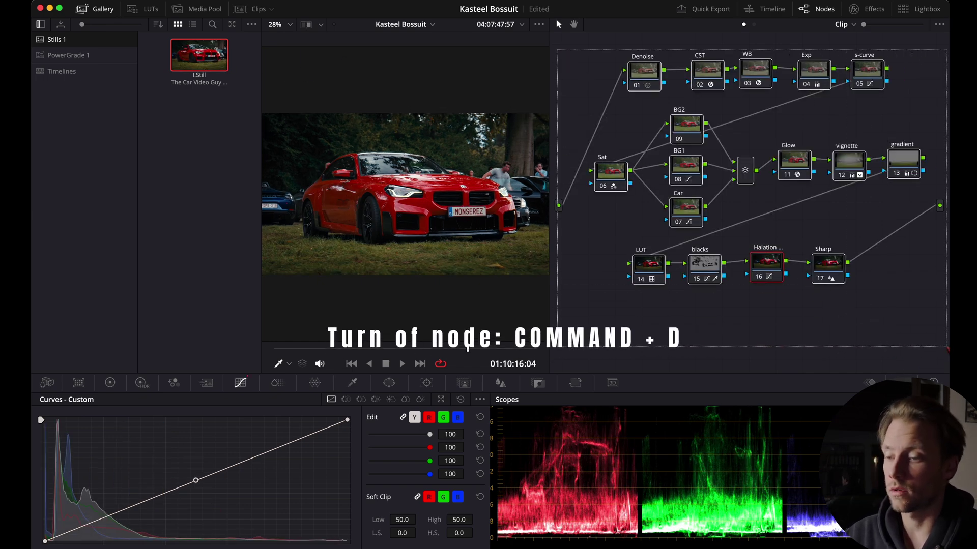
pyautogui.press('super+d')
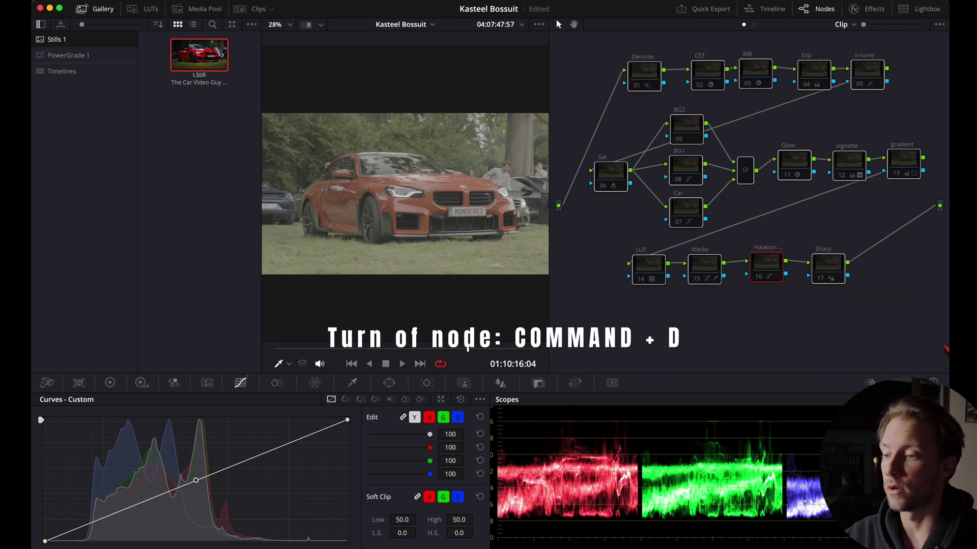
pyautogui.click(643, 70)
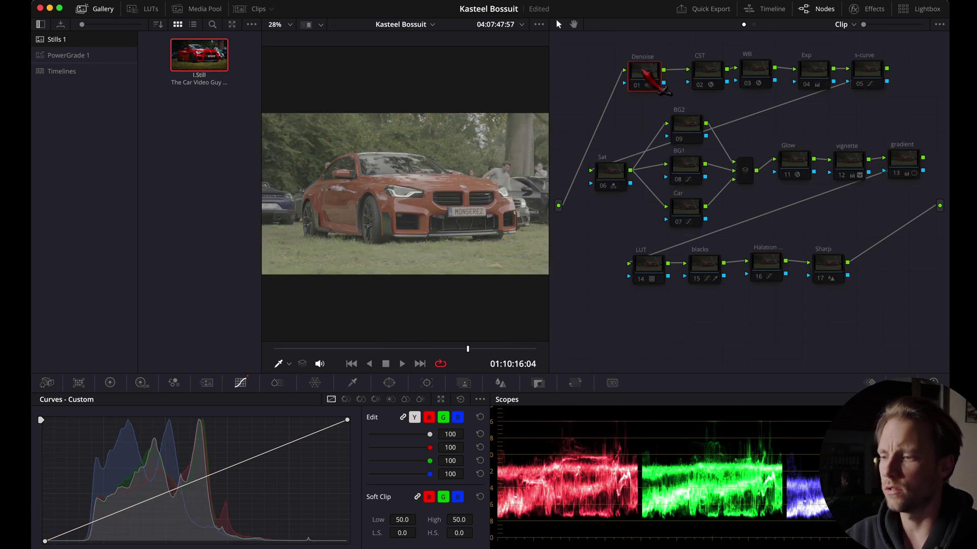
pyautogui.press('Delete')
# Delete the BG2, Glow and Halation nodes and nudge the Sat node slightly left
pyautogui.click(682, 121)
pyautogui.press('Delete')
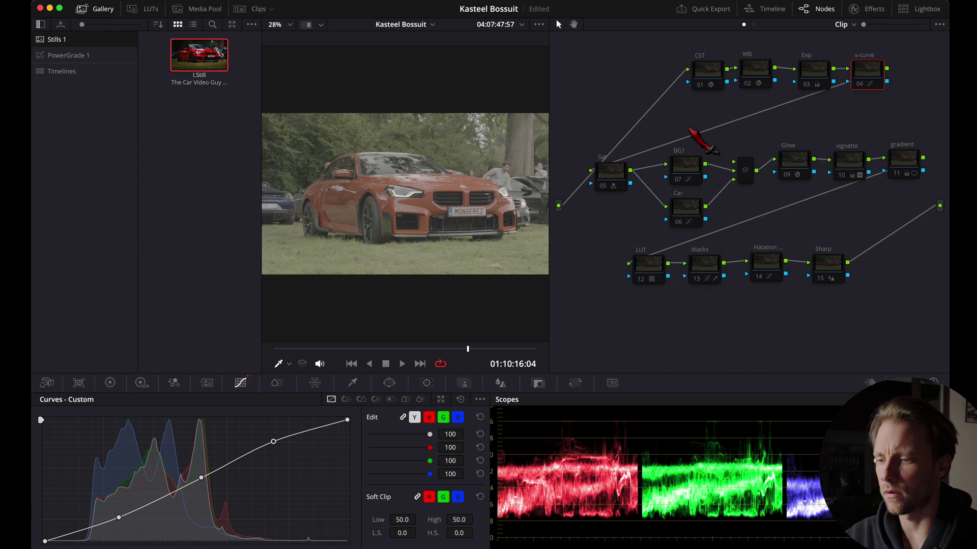
pyautogui.click(784, 161)
pyautogui.press('Delete')
pyautogui.press('Delete')
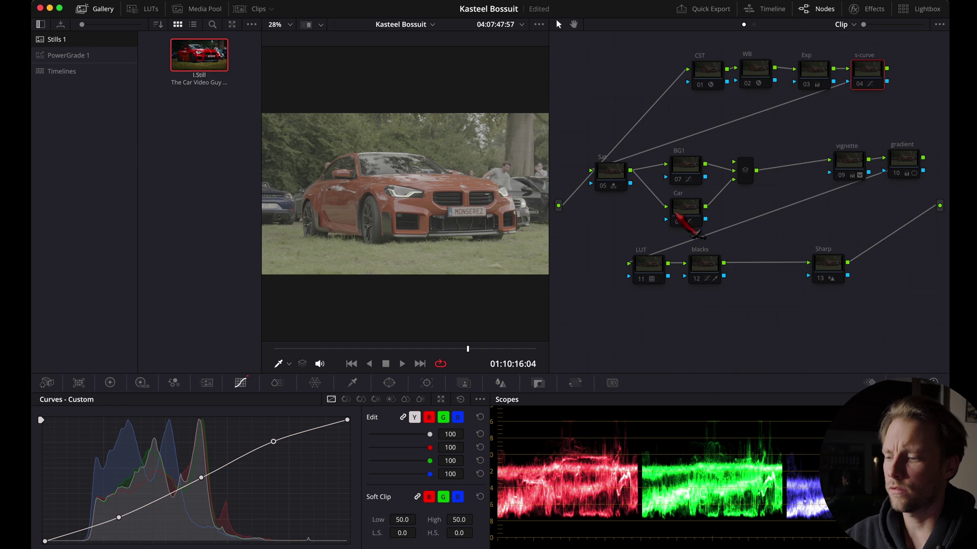
pyautogui.moveTo(610, 184); pyautogui.dragTo(594, 184)
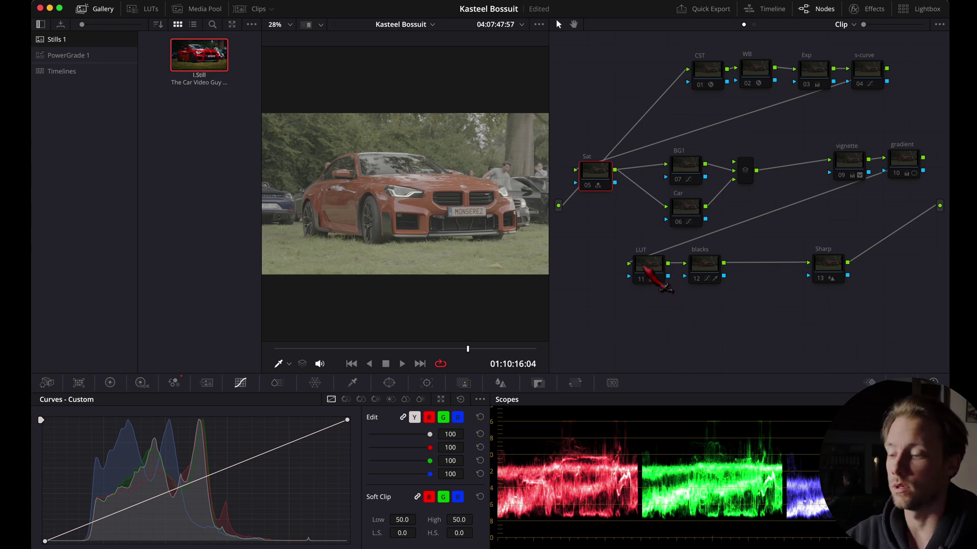
# Reset the node grades of the CST, LUT and Sat nodes
pyautogui.click(707, 71)
pyautogui.rightClick(707, 71)
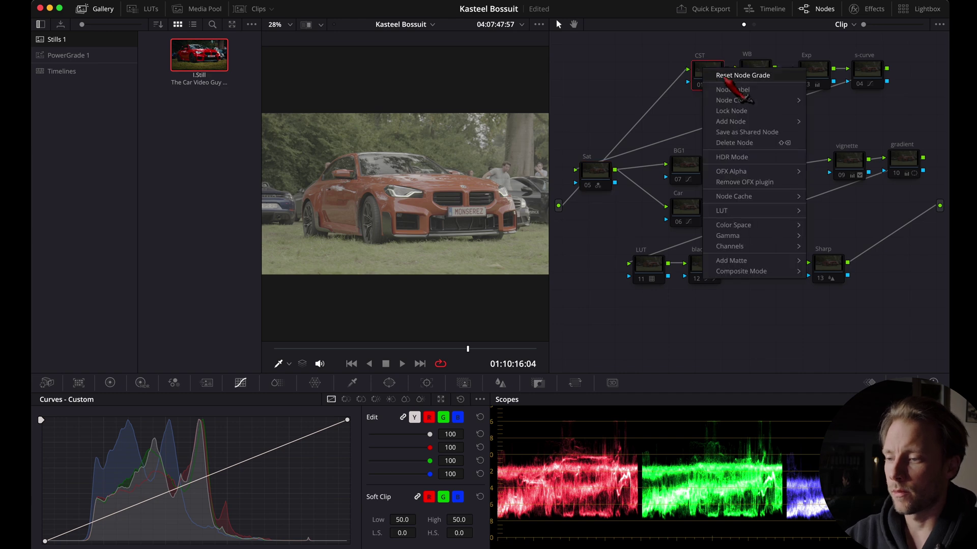
pyautogui.press('Escape')
pyautogui.rightClick(649, 265)
pyautogui.click(671, 279)
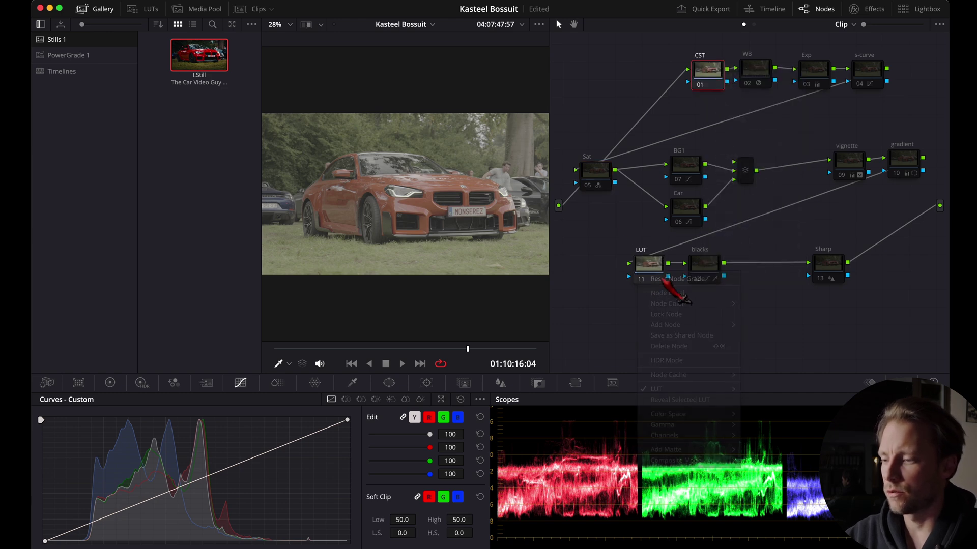
pyautogui.rightClick(594, 175)
pyautogui.click(618, 197)
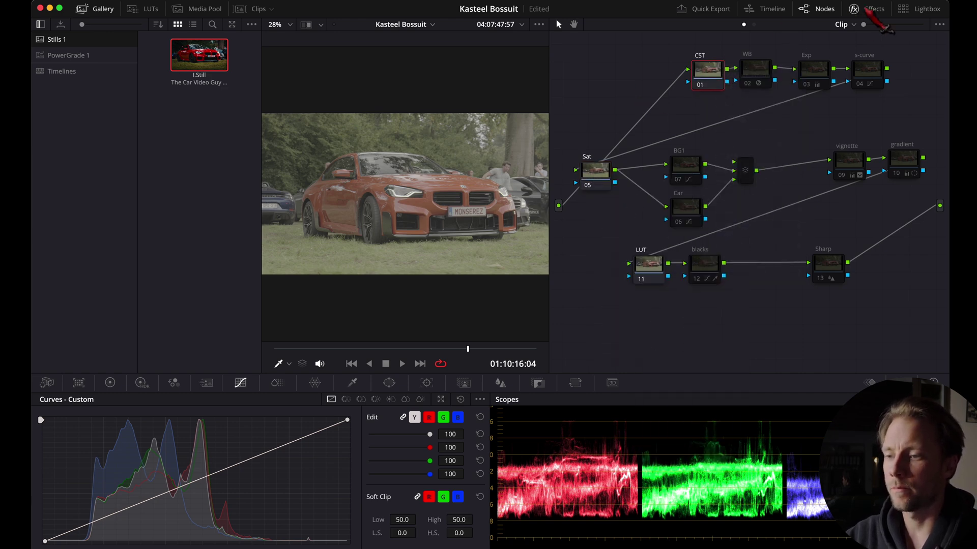
# Apply Color Space Transform to the CST node with Sony S-Gamut3.Cine input and S-Log3 gamma
pyautogui.click(871, 9)
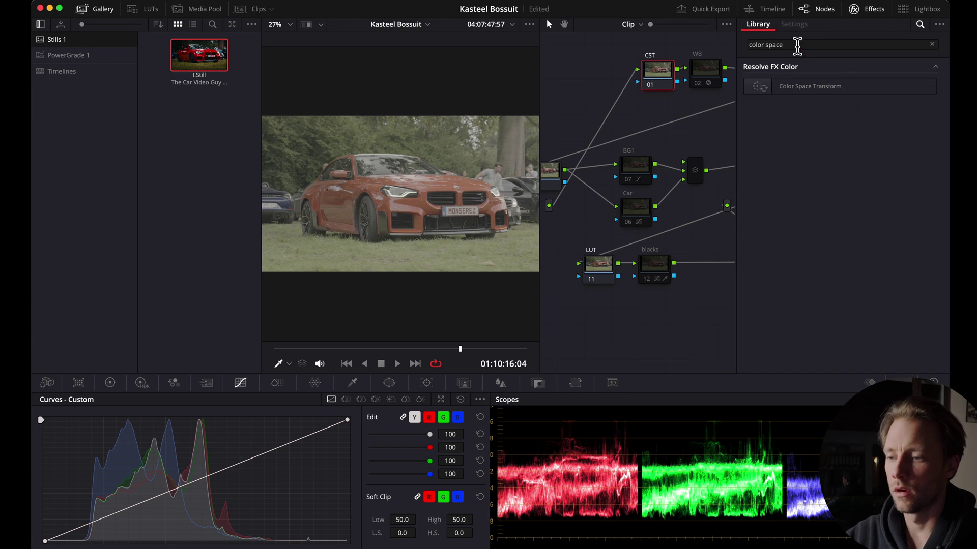
pyautogui.moveTo(837, 88); pyautogui.dragTo(660, 82)
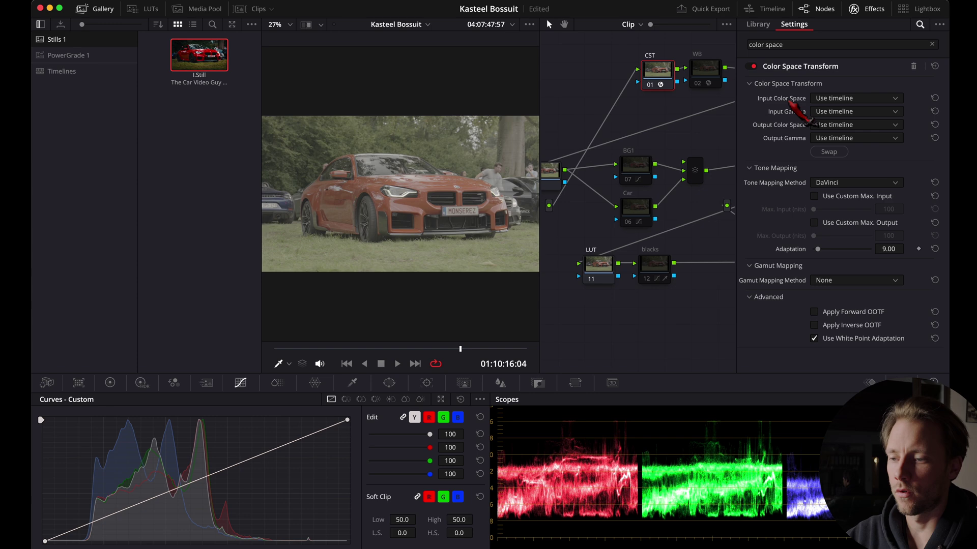
pyautogui.click(848, 98)
pyautogui.scroll(-10, 848, 101)
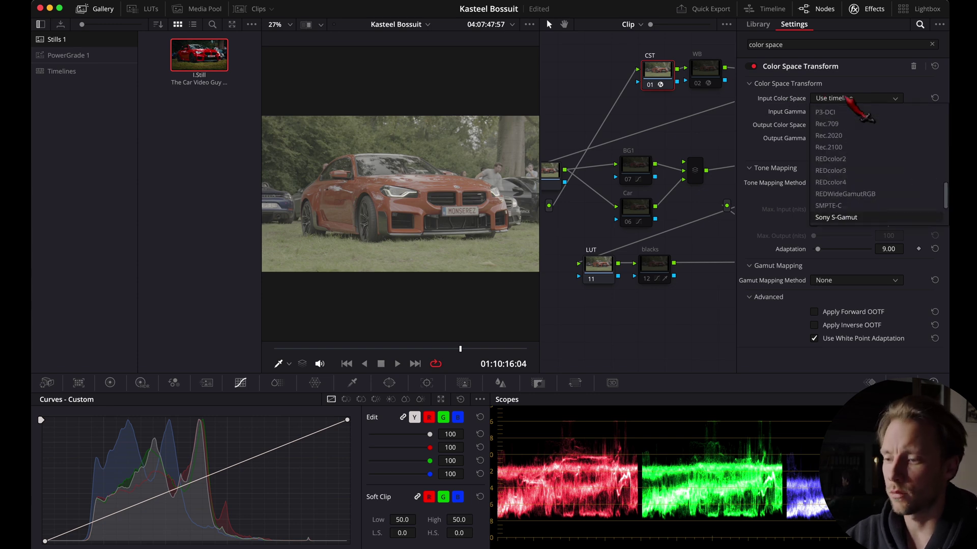
pyautogui.click(848, 104)
pyautogui.click(848, 111)
pyautogui.scroll(-10, 847, 111)
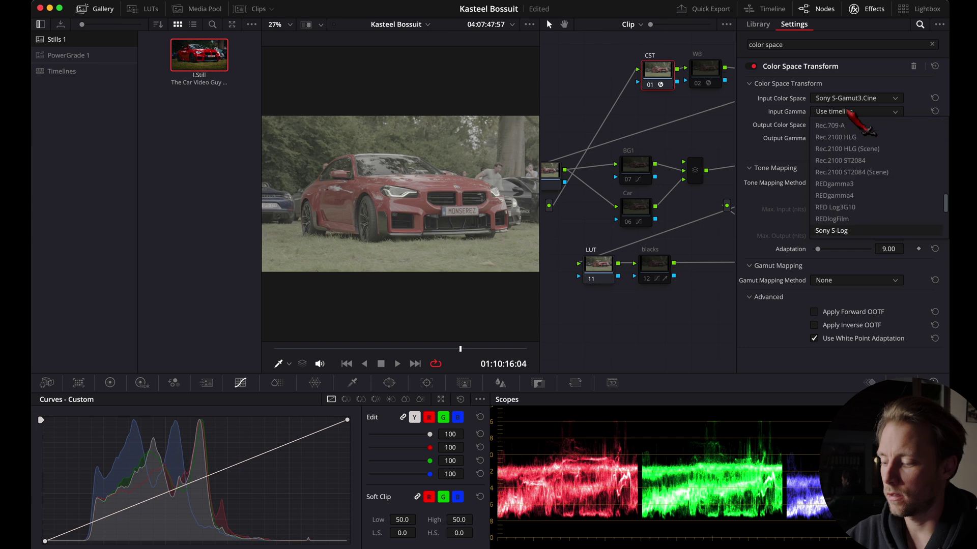
pyautogui.scroll(-3, 848, 153)
pyautogui.click(845, 198)
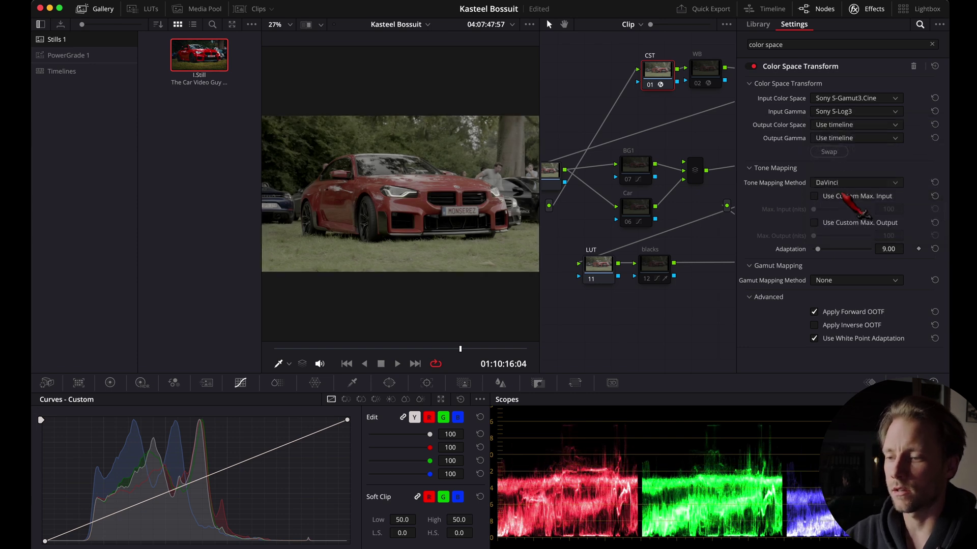
# Set the CST output to ARRI Wide Gamut 3 color space with ARRI LogC3 gamma
pyautogui.click(849, 124)
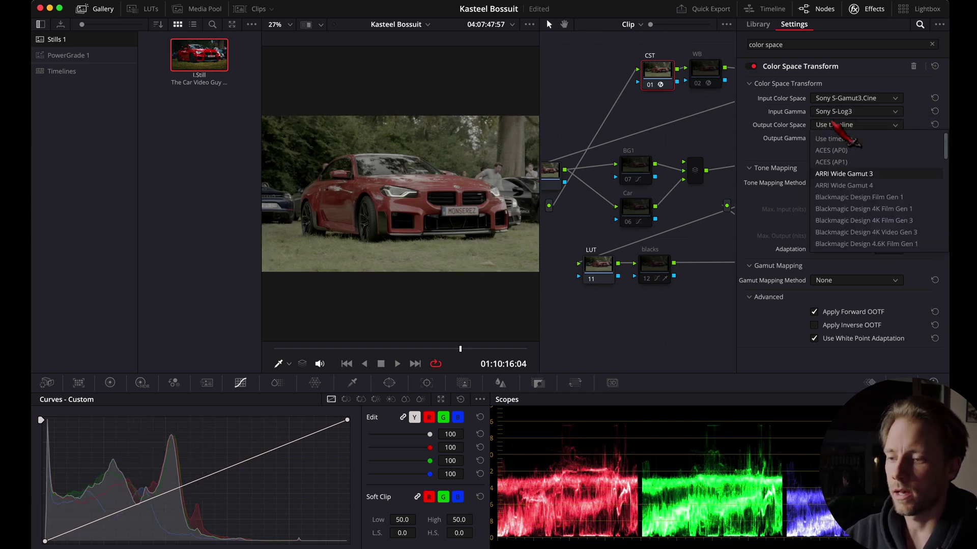
pyautogui.click(856, 174)
pyautogui.click(857, 138)
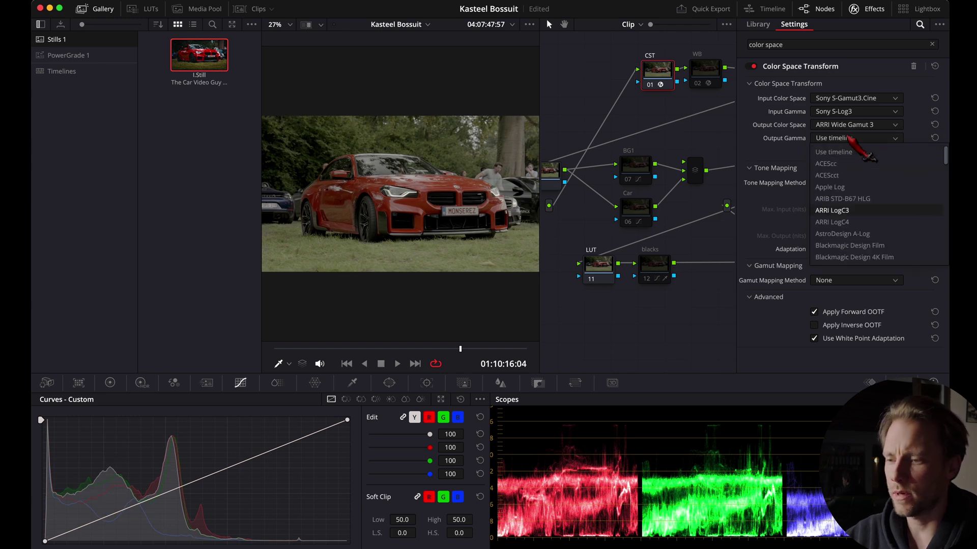
pyautogui.scroll(-2, 857, 184)
pyautogui.click(856, 178)
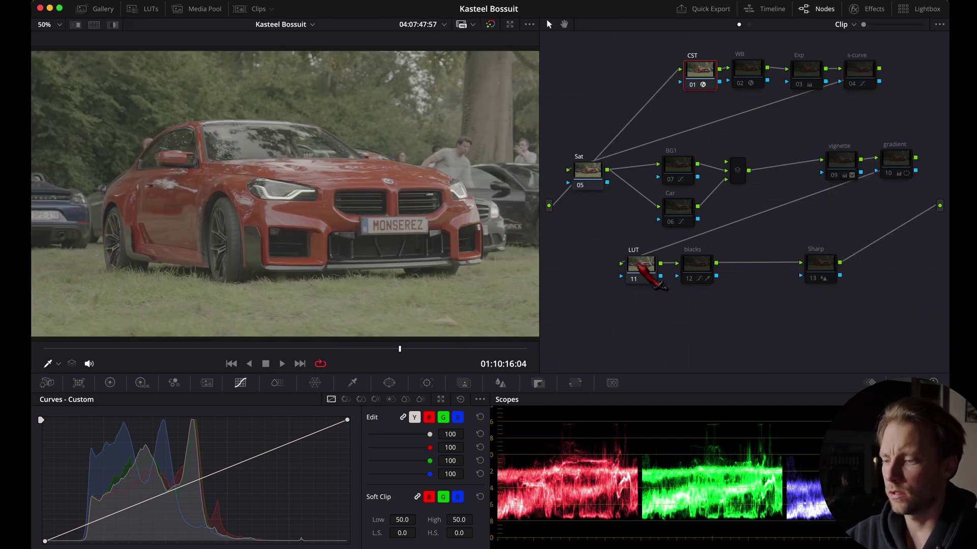
# Apply the Rec709 Kodak 2383 D65 film LUT to the LUT node
pyautogui.rightClick(639, 266)
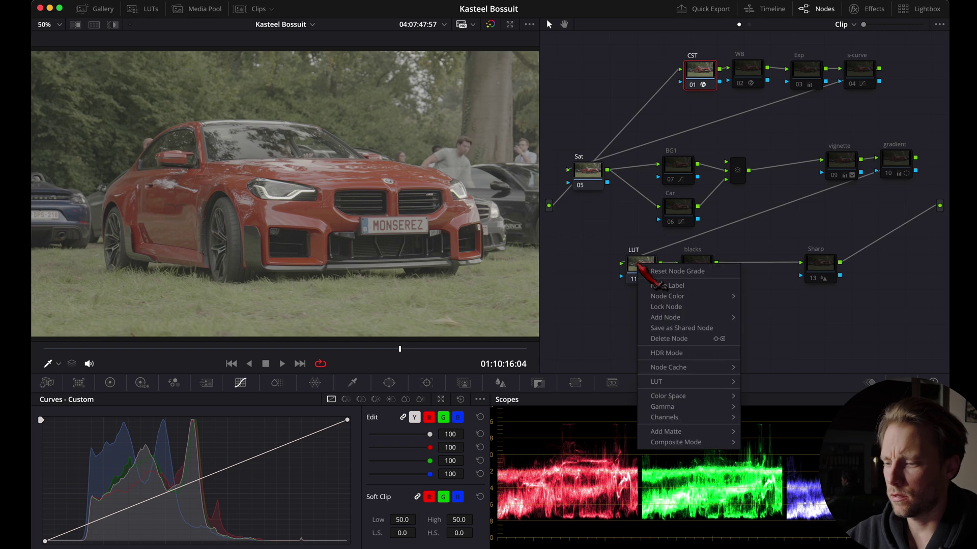
pyautogui.moveTo(669, 382)
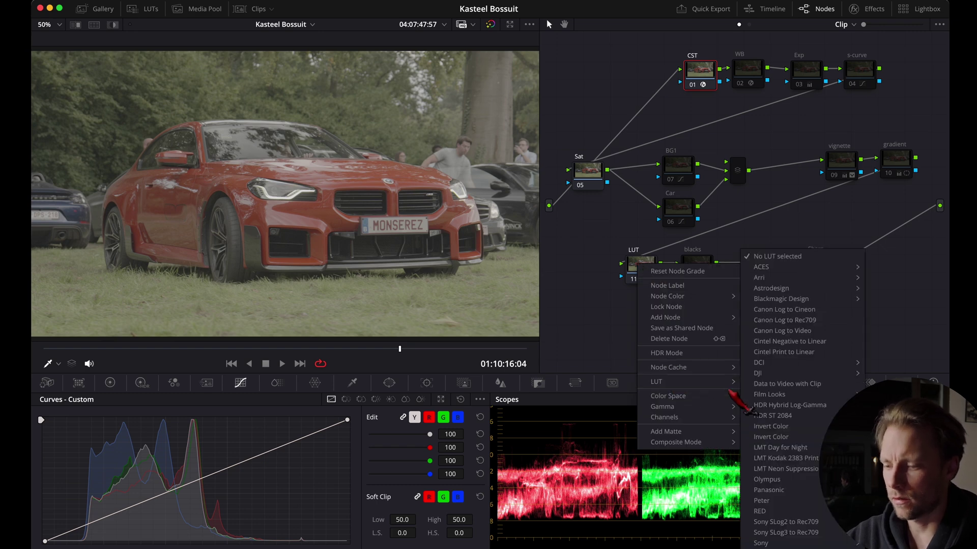
pyautogui.moveTo(781, 397)
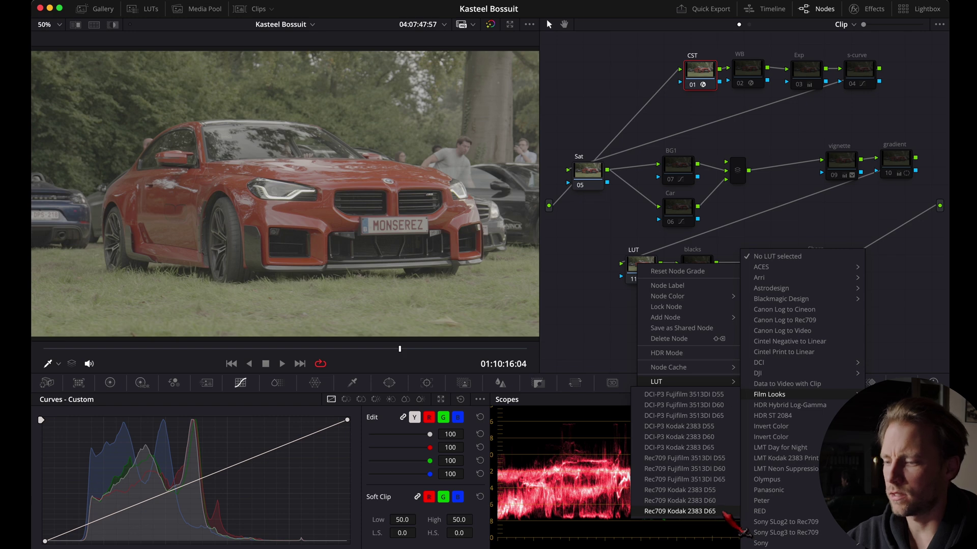
pyautogui.click(724, 512)
# In the Sat node's RGB Mixer, set Red, Green and Blue outputs' own channels to 2.00
pyautogui.click(588, 175)
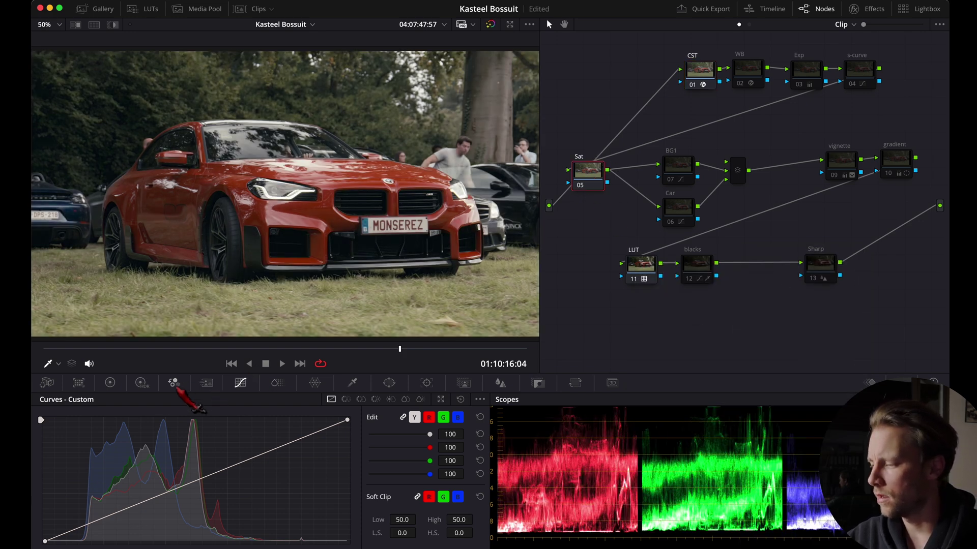
pyautogui.click(174, 384)
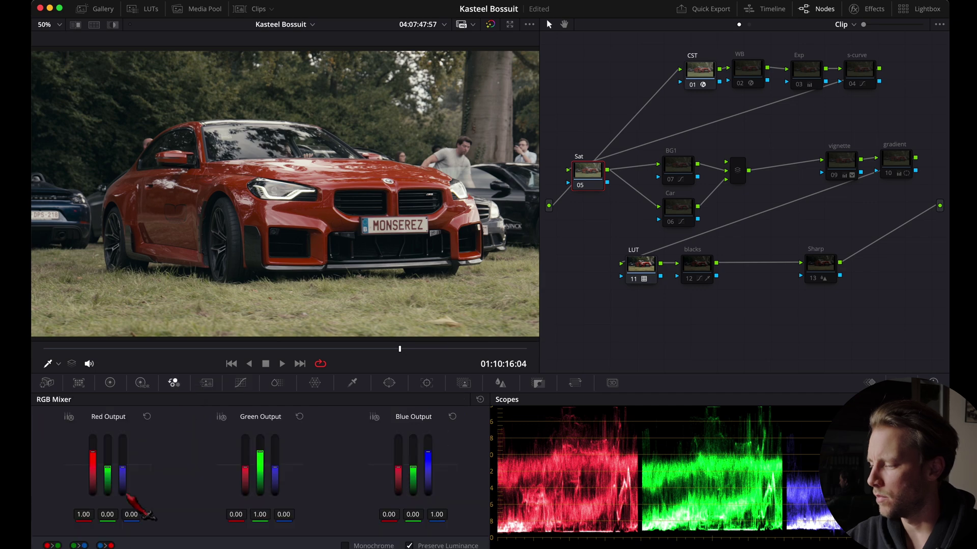
pyautogui.click(89, 517)
pyautogui.write('2')
pyautogui.press('Return')
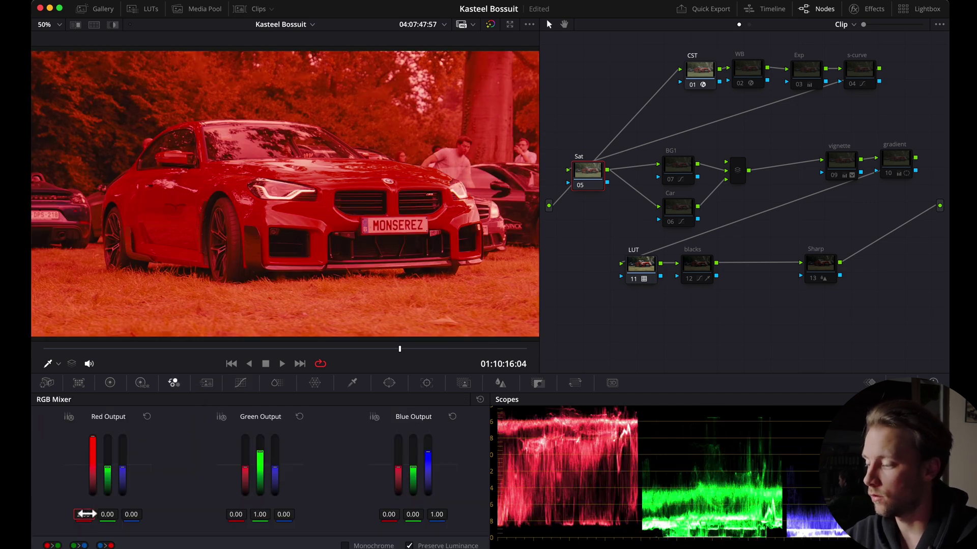
pyautogui.click(261, 515)
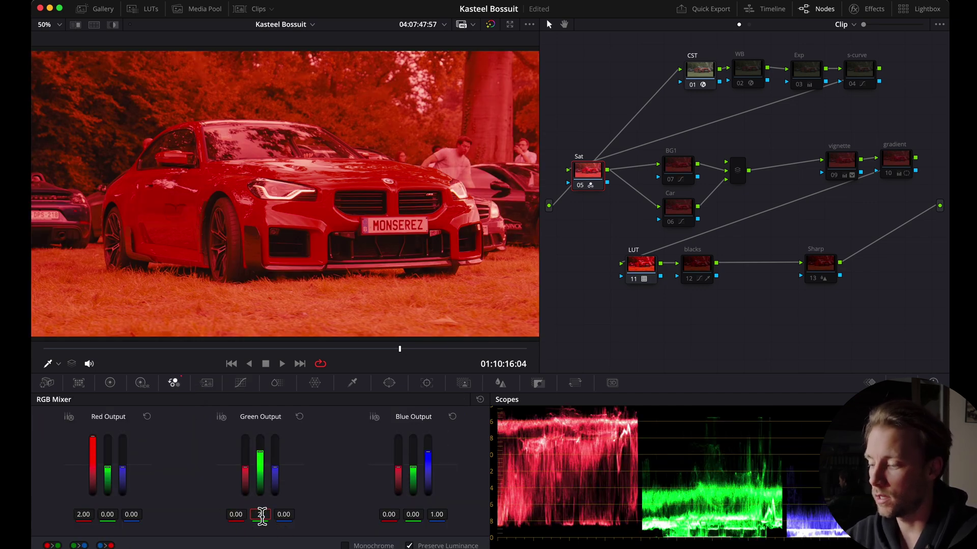
pyautogui.write('2')
pyautogui.press('Return')
pyautogui.click(436, 514)
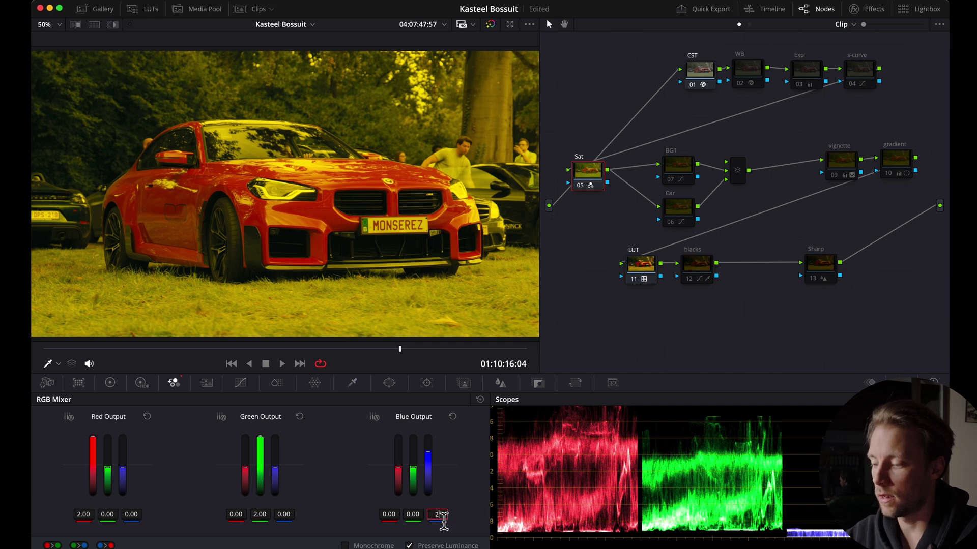
pyautogui.press('Return')
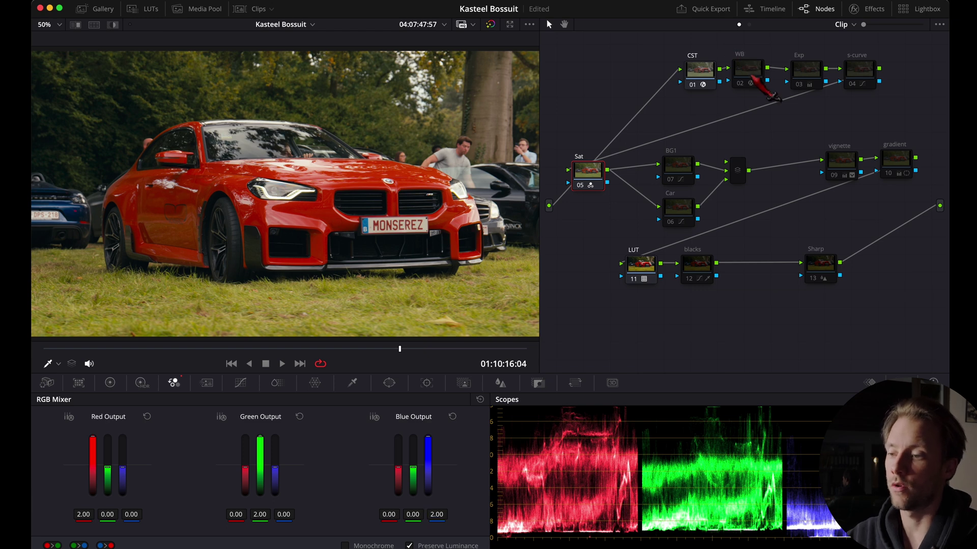
# Enable the WB node and cool its temperature to -300 in the Color Wheels
pyautogui.click(758, 66)
pyautogui.rightClick(758, 66)
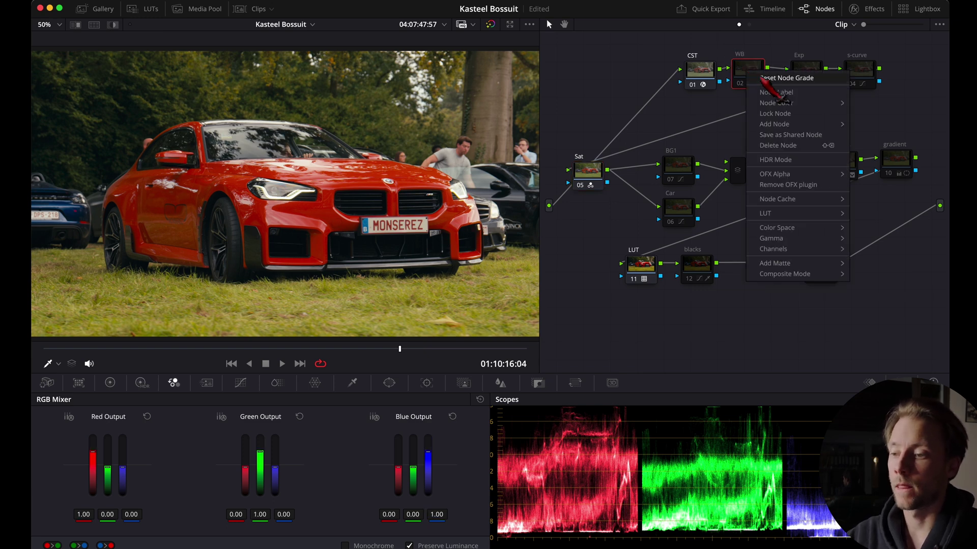
pyautogui.click(768, 81)
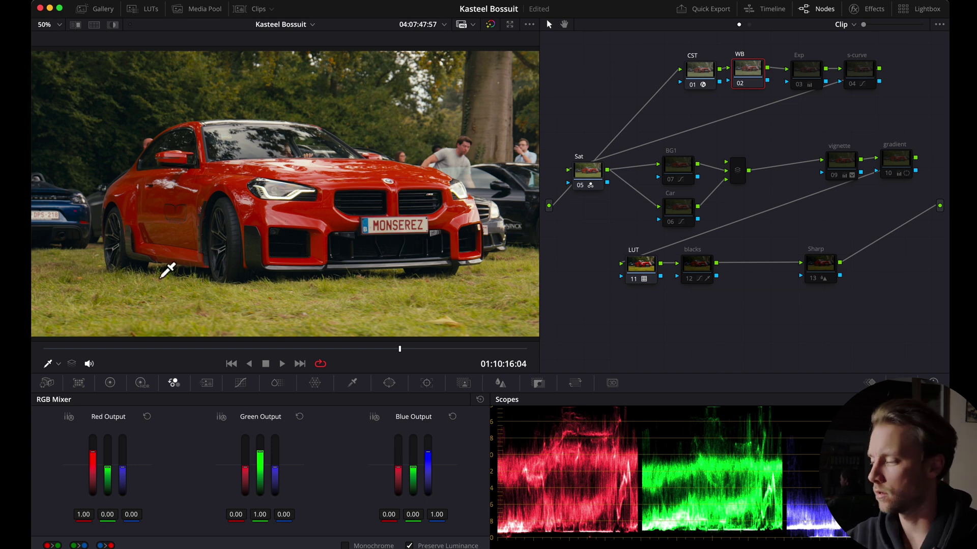
pyautogui.click(111, 384)
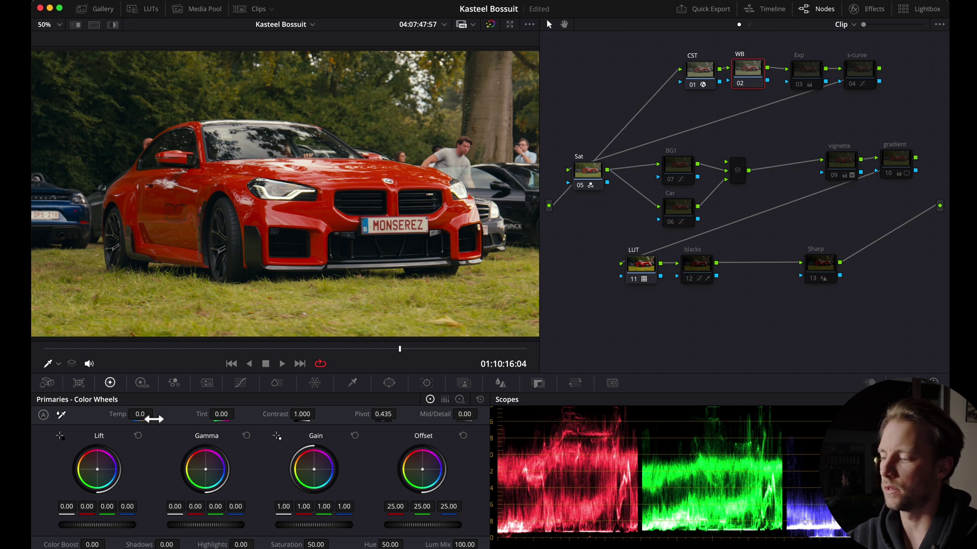
pyautogui.moveTo(140, 414); pyautogui.dragTo(119, 414)
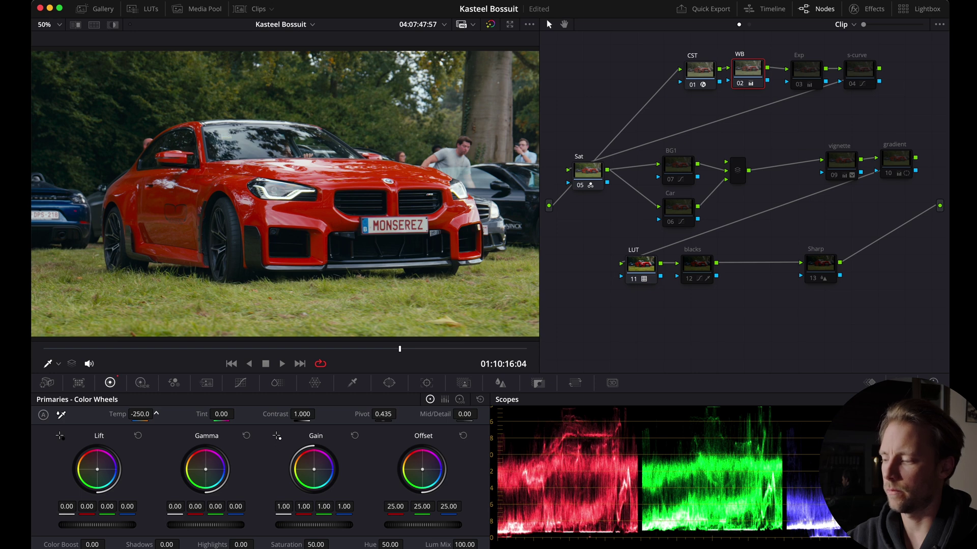
pyautogui.moveTo(120, 414); pyautogui.dragTo(111, 414)
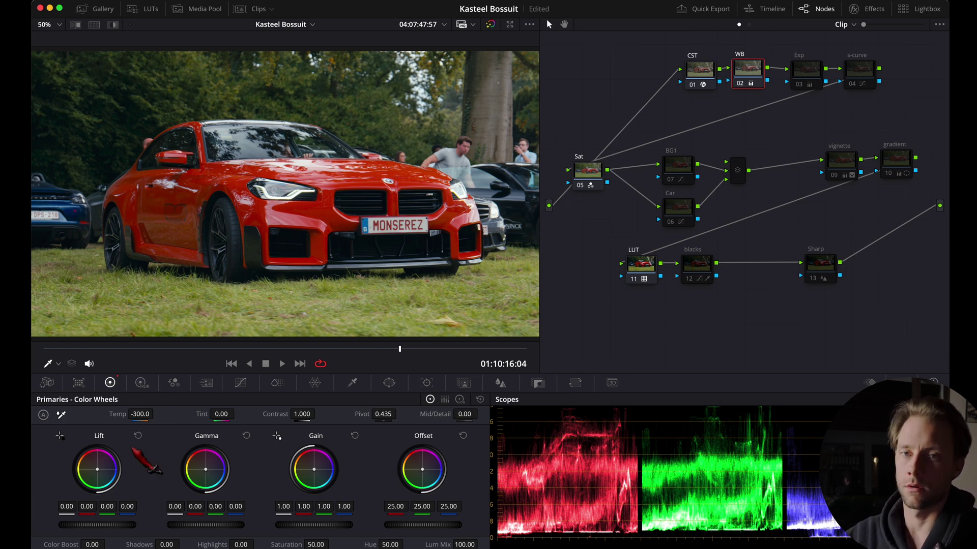
pyautogui.scroll(-1, 524, 293)
pyautogui.hotkey('alt', 'shift', "'")
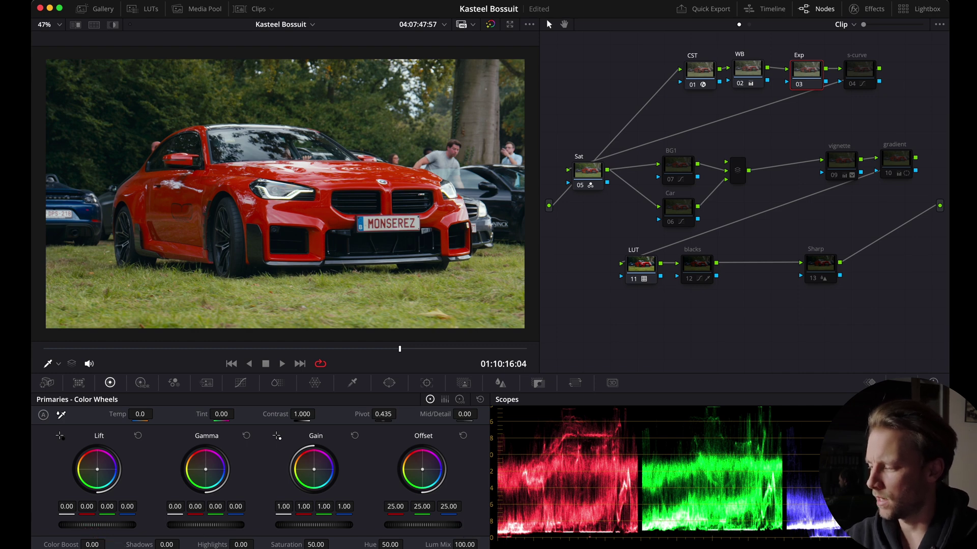
# Raise the Exp node's master Lift to 0.03 and compare with the grade toggled off
pyautogui.moveTo(89, 525); pyautogui.dragTo(102, 525)
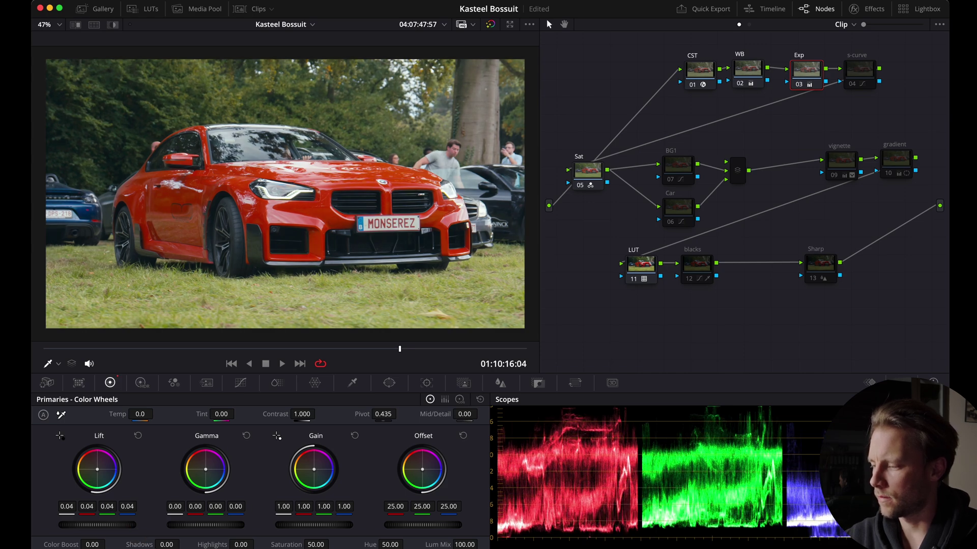
pyautogui.moveTo(102, 524); pyautogui.dragTo(100, 525)
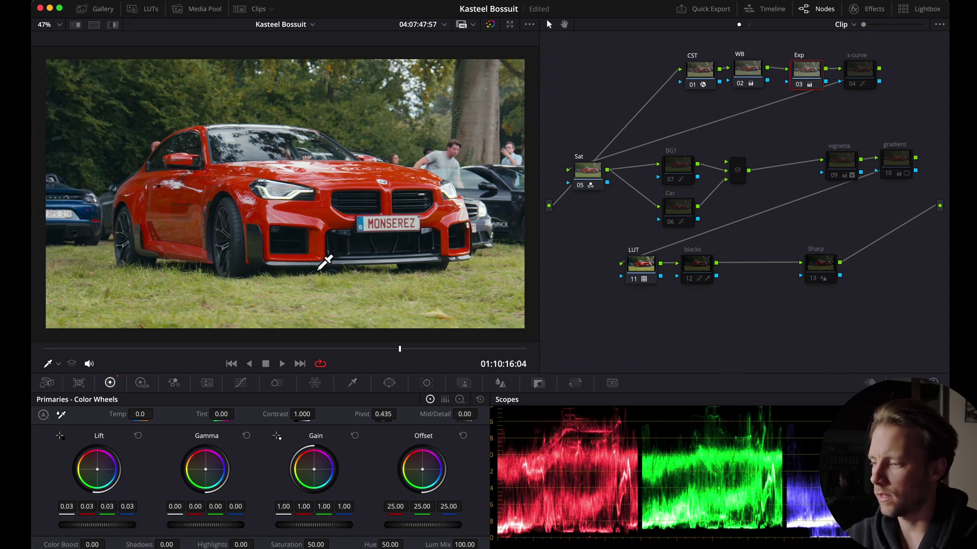
pyautogui.scroll(8, 324, 262)
pyautogui.scroll(-4, 366, 266)
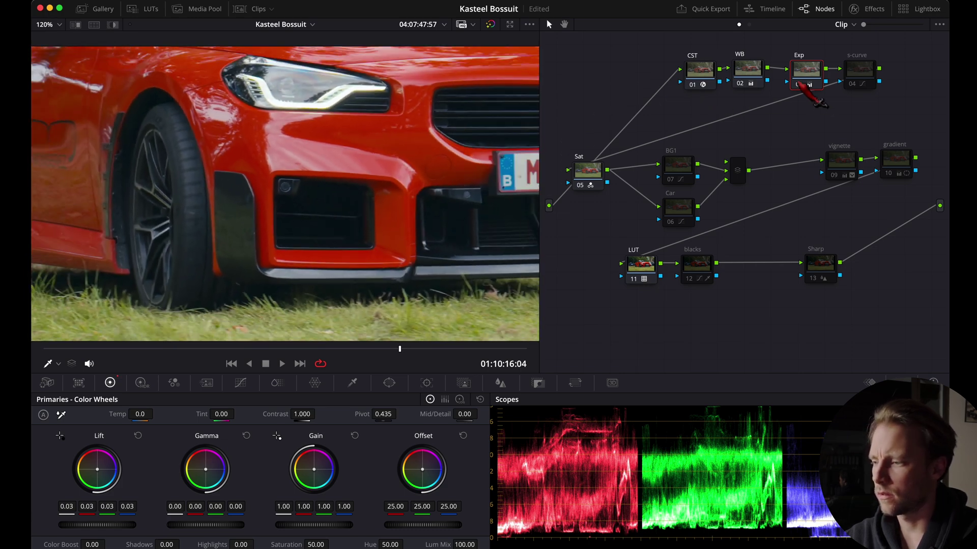
pyautogui.click(634, 279)
pyautogui.click(633, 279)
# Pull the Exp node's Highlights down to -26.50
pyautogui.hotkey('shift', 'z')
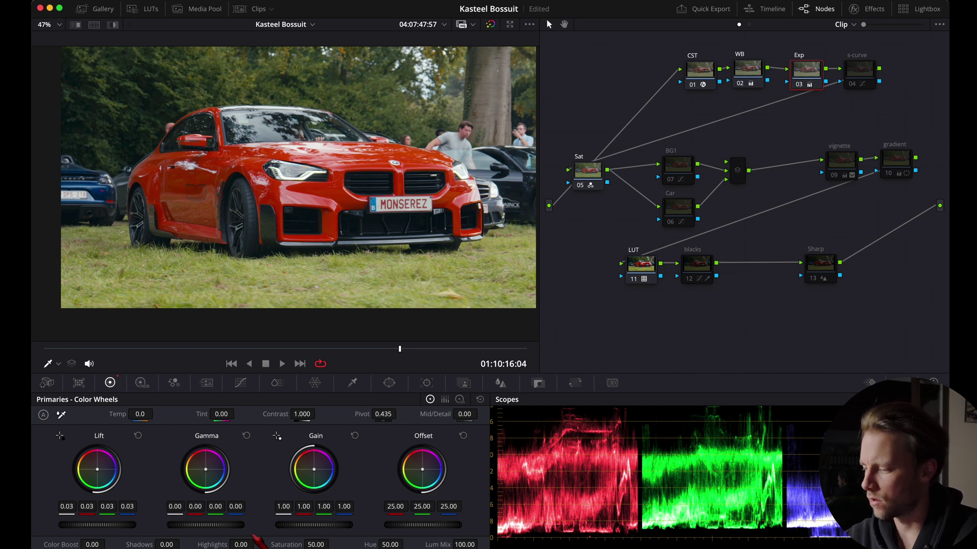
pyautogui.moveTo(255, 546); pyautogui.dragTo(229, 546)
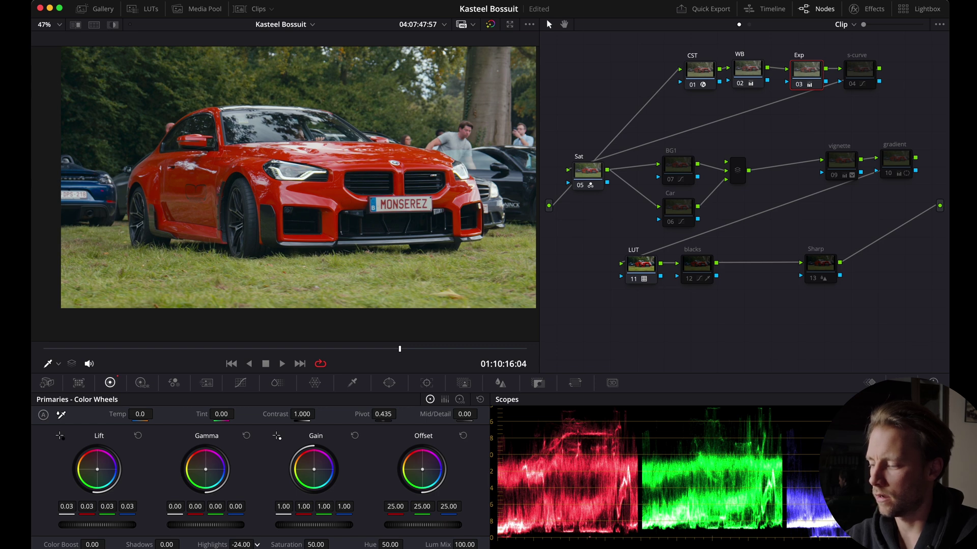
pyautogui.moveTo(229, 546); pyautogui.dragTo(226, 545)
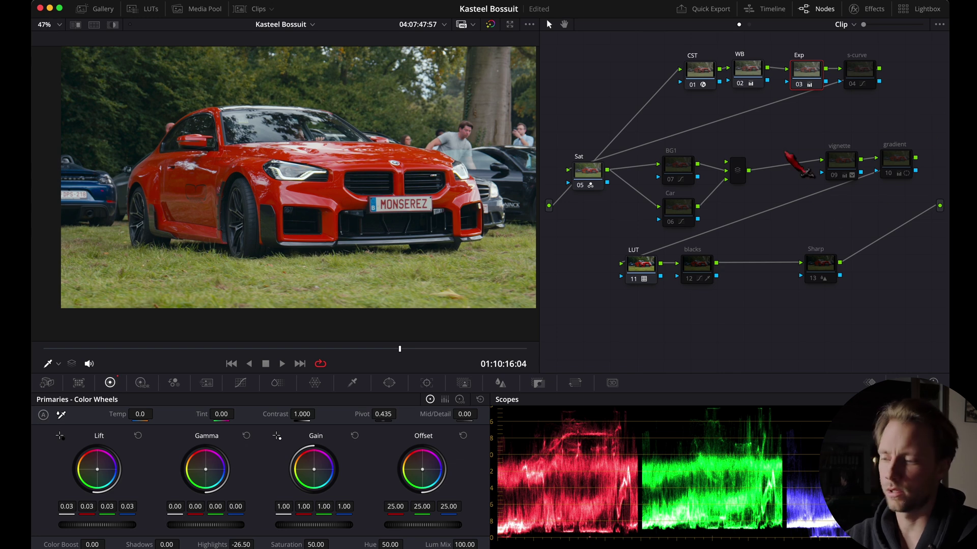
# Build a three-point custom S-curve on the s-curve node, lowering shadows and lifting highlights
pyautogui.click(860, 71)
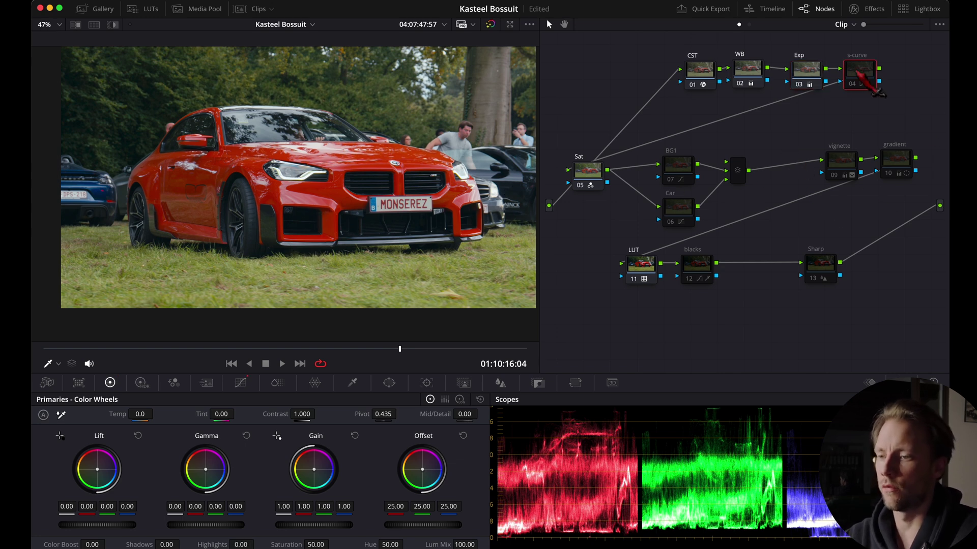
pyautogui.rightClick(858, 74)
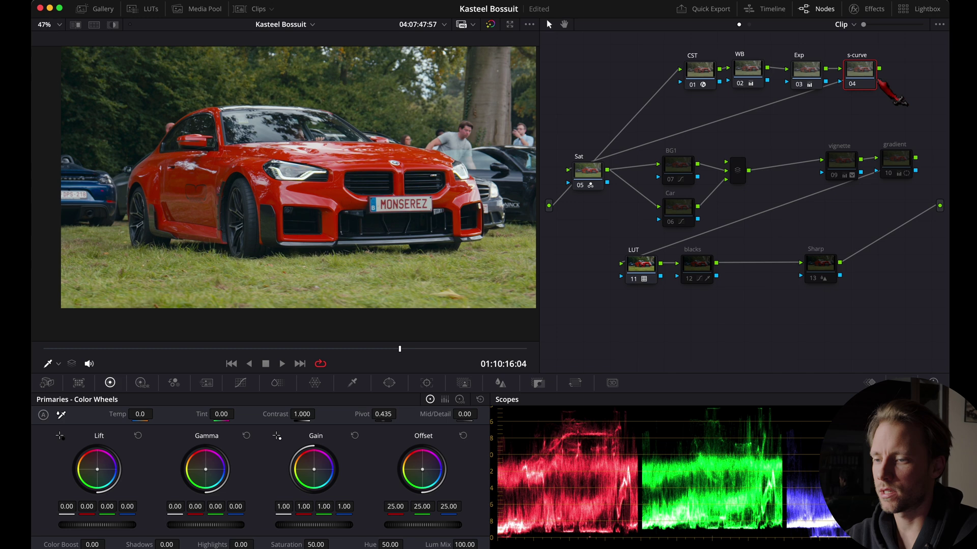
pyautogui.press('Escape')
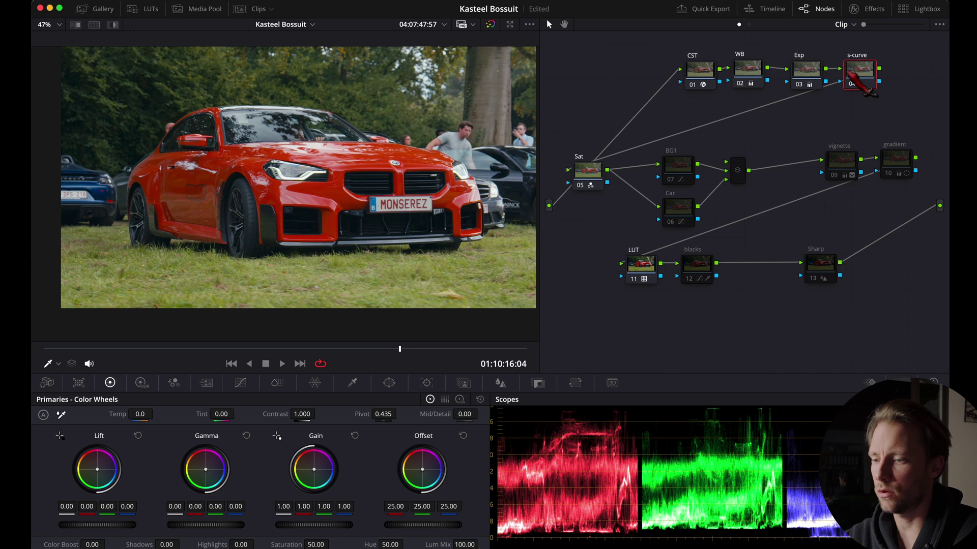
pyautogui.click(241, 383)
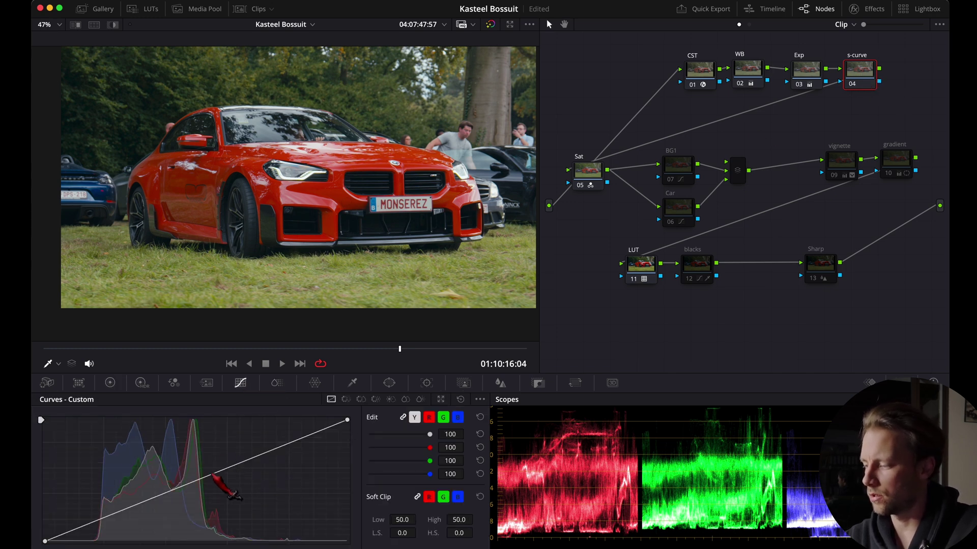
pyautogui.click(211, 474)
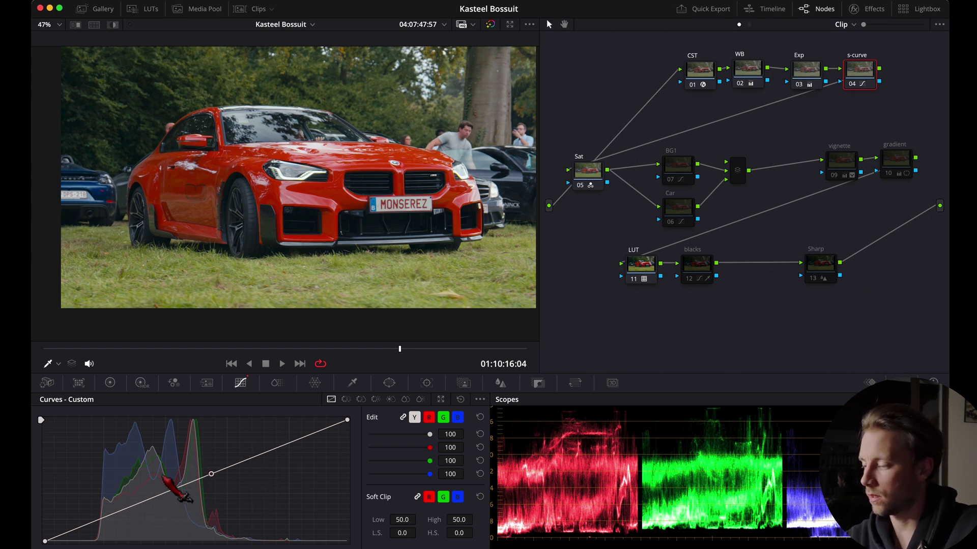
pyautogui.click(138, 504)
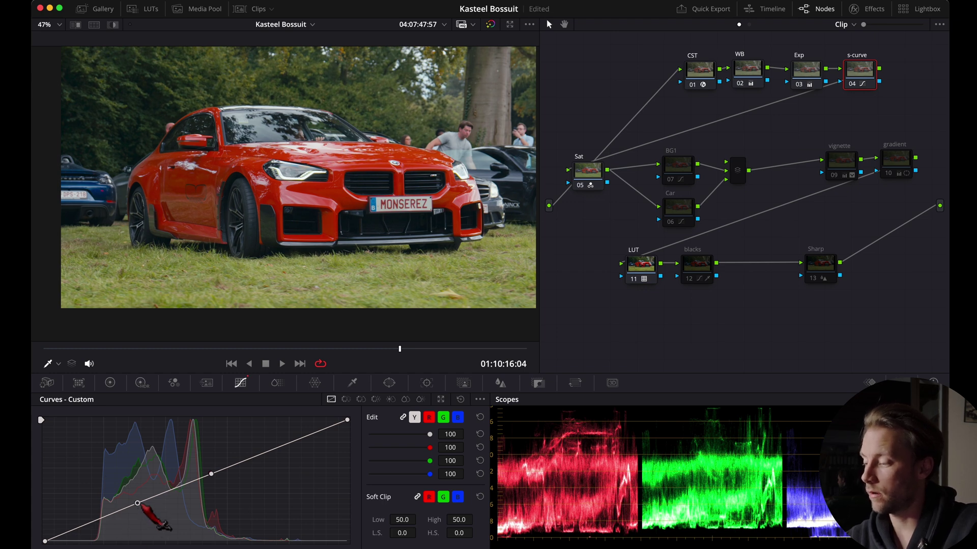
pyautogui.moveTo(137, 503); pyautogui.dragTo(133, 512)
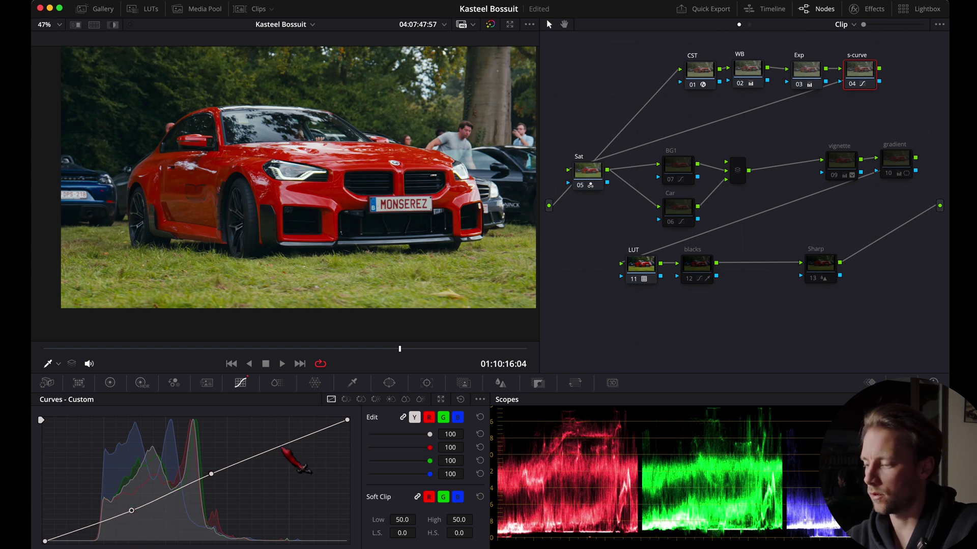
pyautogui.click(280, 446)
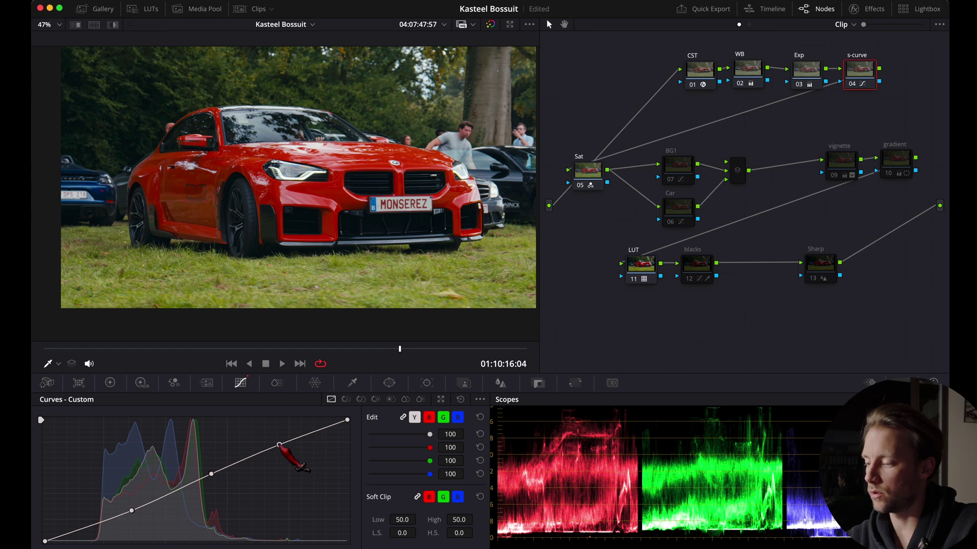
pyautogui.moveTo(279, 446); pyautogui.dragTo(278, 441)
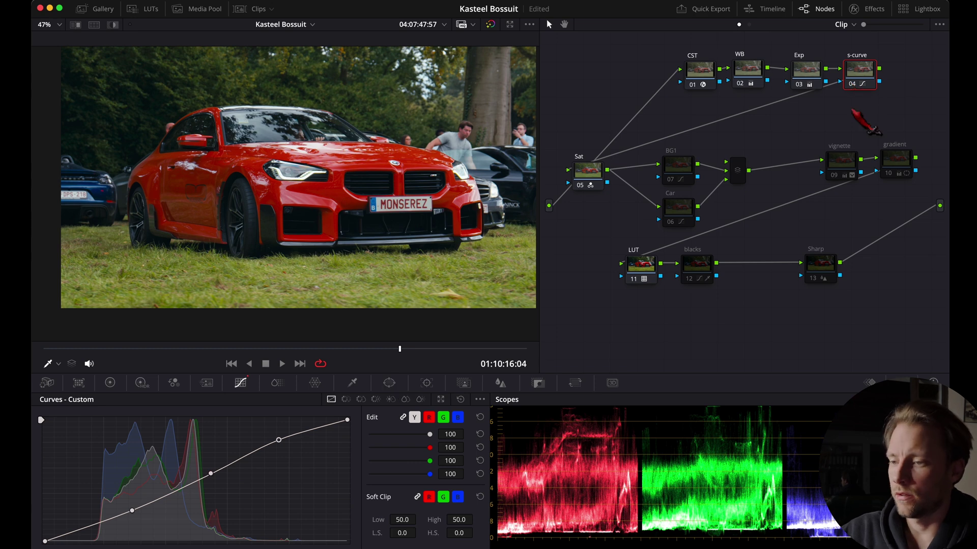
# Toggle the s-curve node off and on repeatedly to compare its contrast effect
pyautogui.click(852, 83)
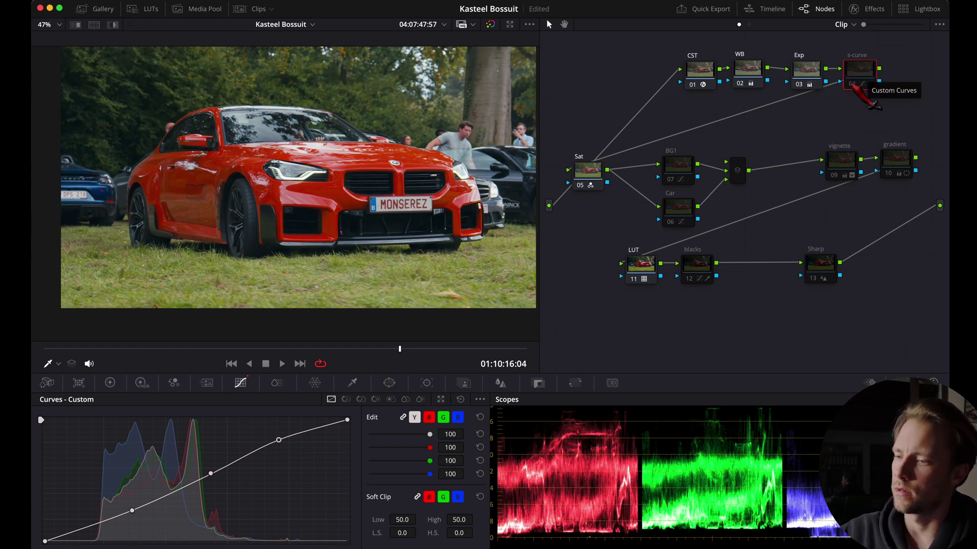
pyautogui.click(853, 84)
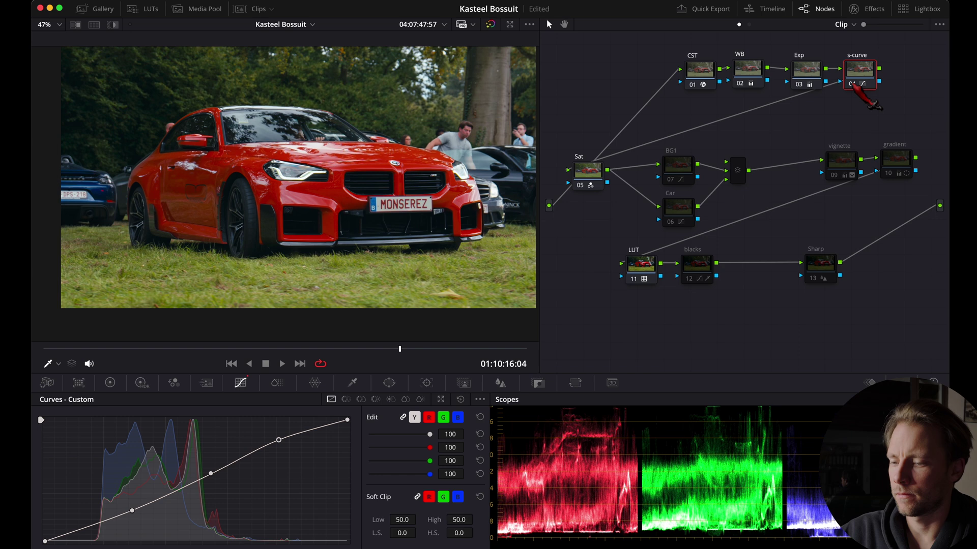
pyautogui.click(852, 84)
pyautogui.click(852, 84)
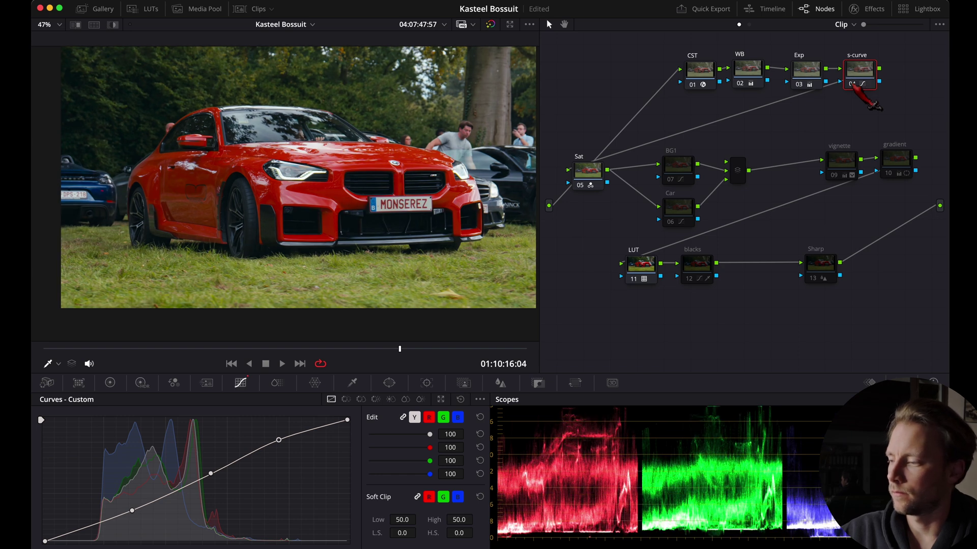
pyautogui.click(852, 84)
pyautogui.click(853, 84)
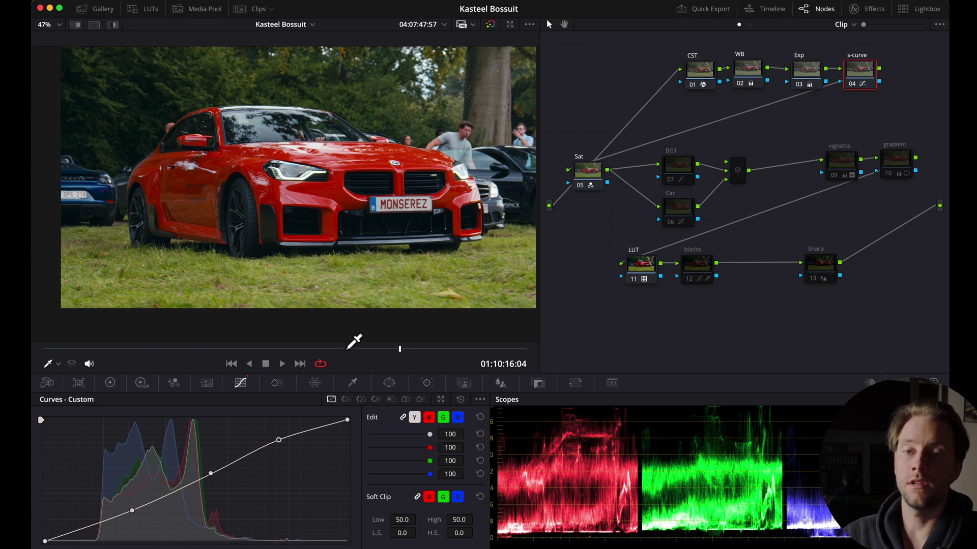
pyautogui.click(737, 171)
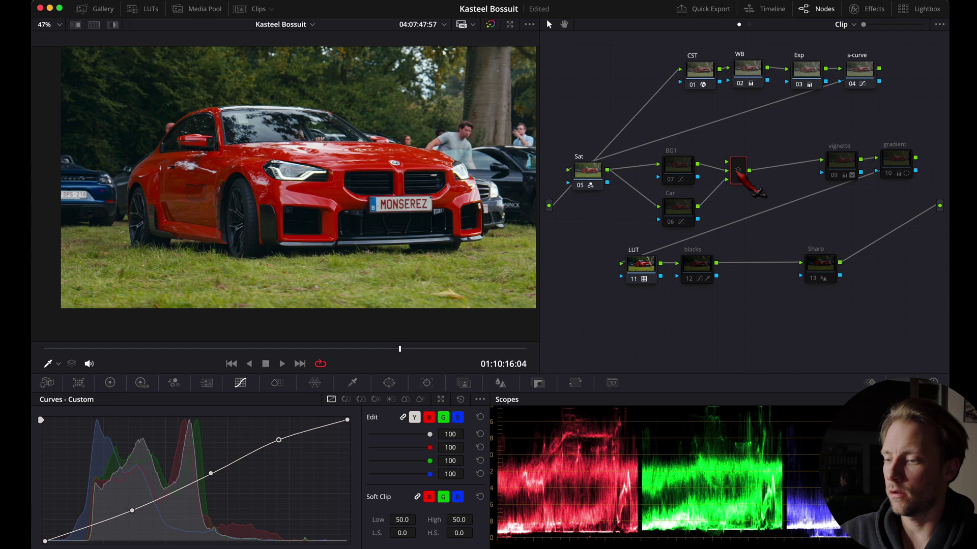
# Delete the old mixer node and add a new Layer Mixer in its place
pyautogui.rightClick(738, 171)
pyautogui.click(741, 157)
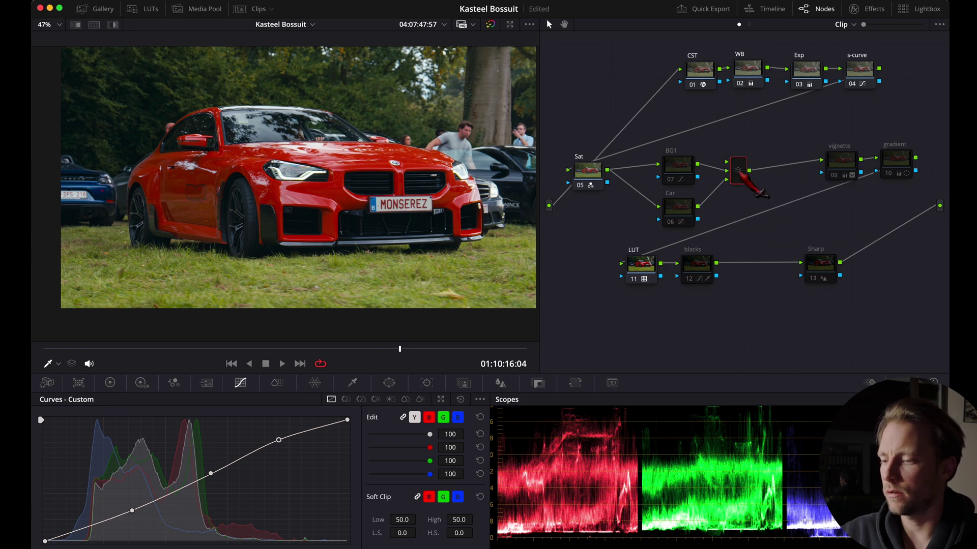
pyautogui.press('Delete')
pyautogui.rightClick(732, 168)
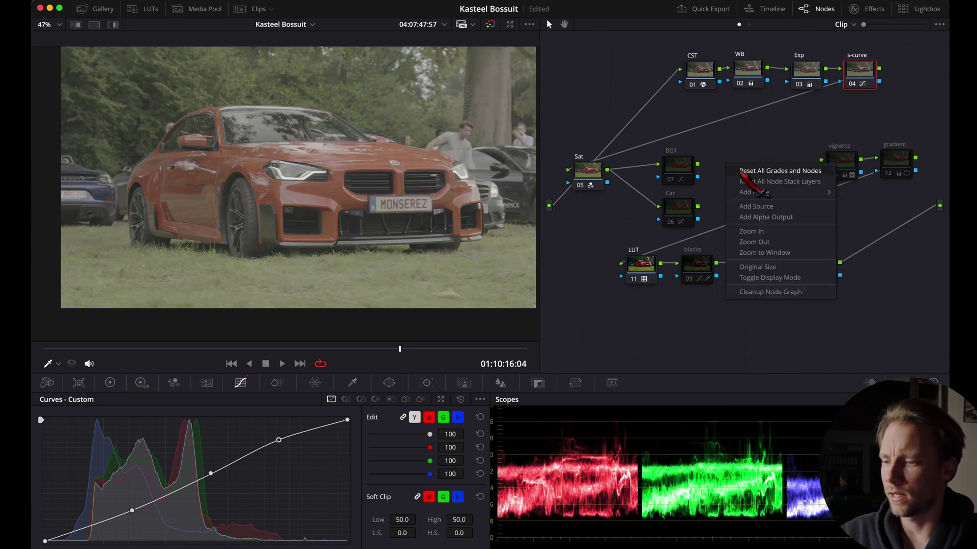
pyautogui.moveTo(767, 193)
pyautogui.click(859, 209)
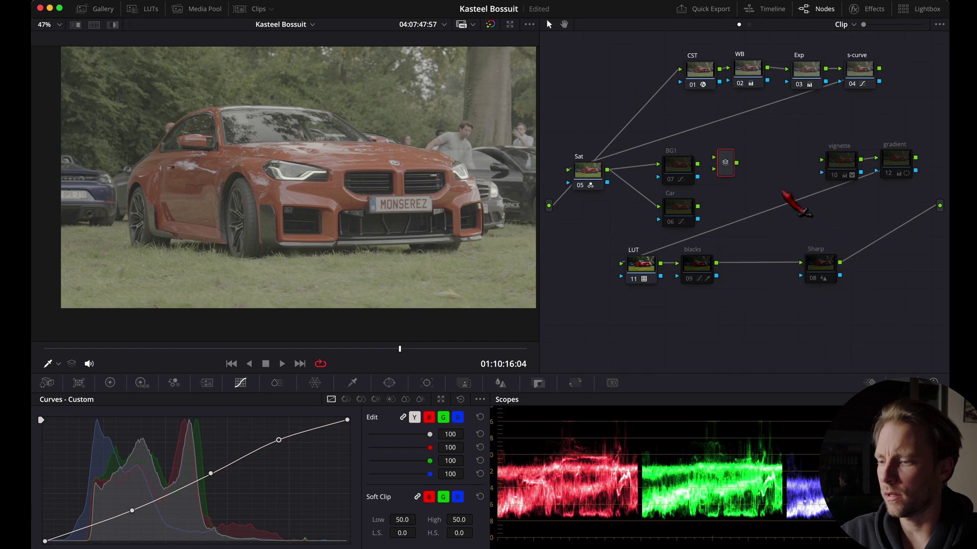
# Wire BG1 and Car into the Layer Mixer and feed its output to the vignette node
pyautogui.moveTo(698, 164); pyautogui.dragTo(714, 158)
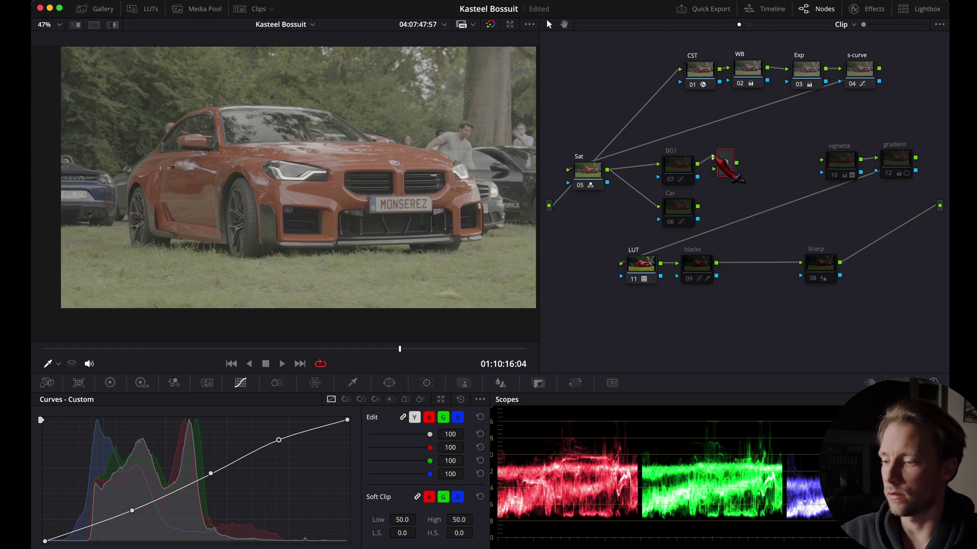
pyautogui.moveTo(697, 206); pyautogui.dragTo(821, 160)
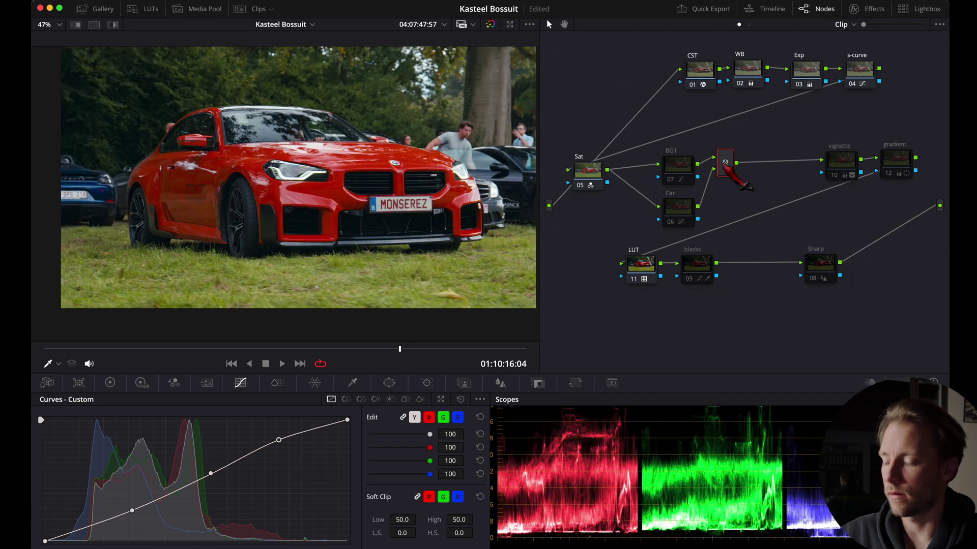
pyautogui.moveTo(725, 164); pyautogui.dragTo(746, 165)
# Rename the BG1 node to Grass and reset its grade
pyautogui.click(677, 164)
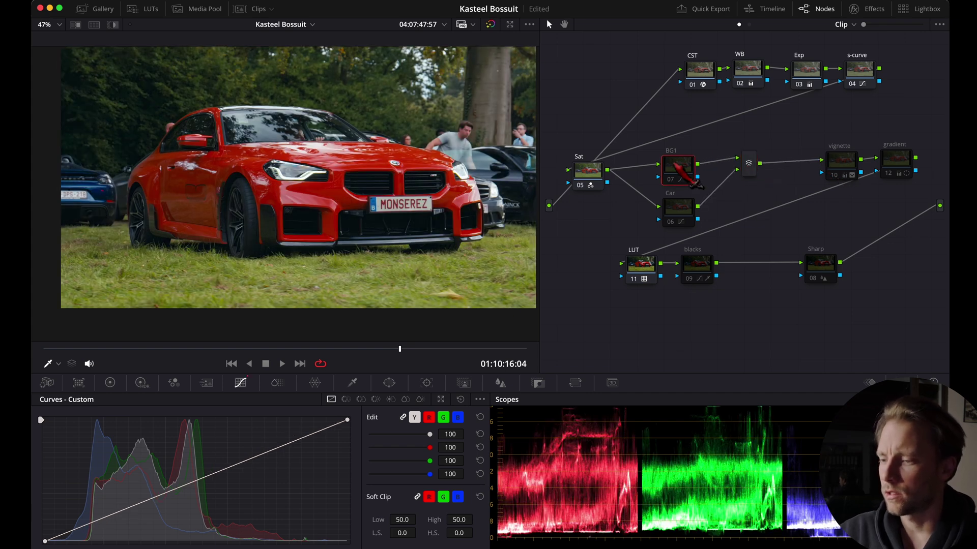
pyautogui.rightClick(675, 163)
pyautogui.click(699, 185)
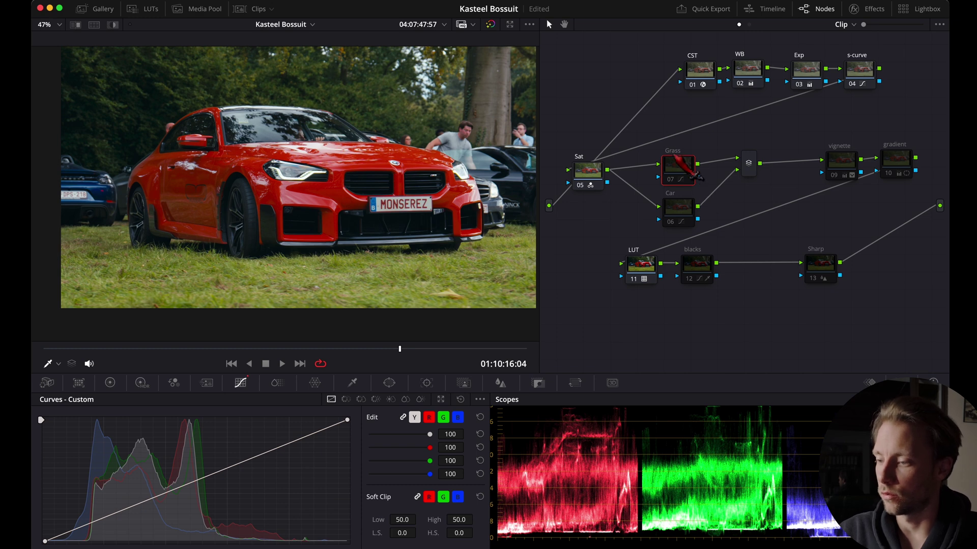
pyautogui.rightClick(672, 157)
pyautogui.click(702, 173)
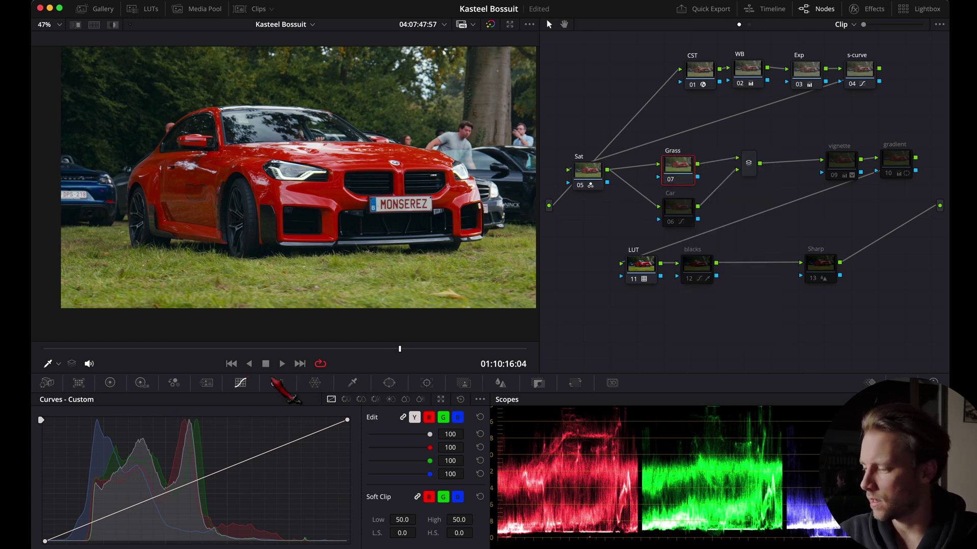
# Rotate the grass greens' hue by 4.00 with a Hue vs Hue curve
pyautogui.click(346, 399)
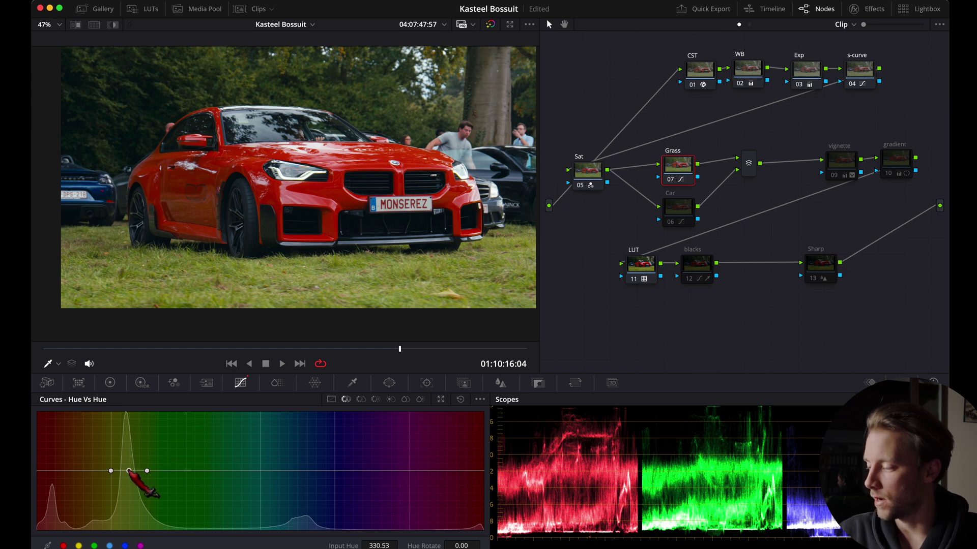
pyautogui.moveTo(129, 471); pyautogui.dragTo(127, 469)
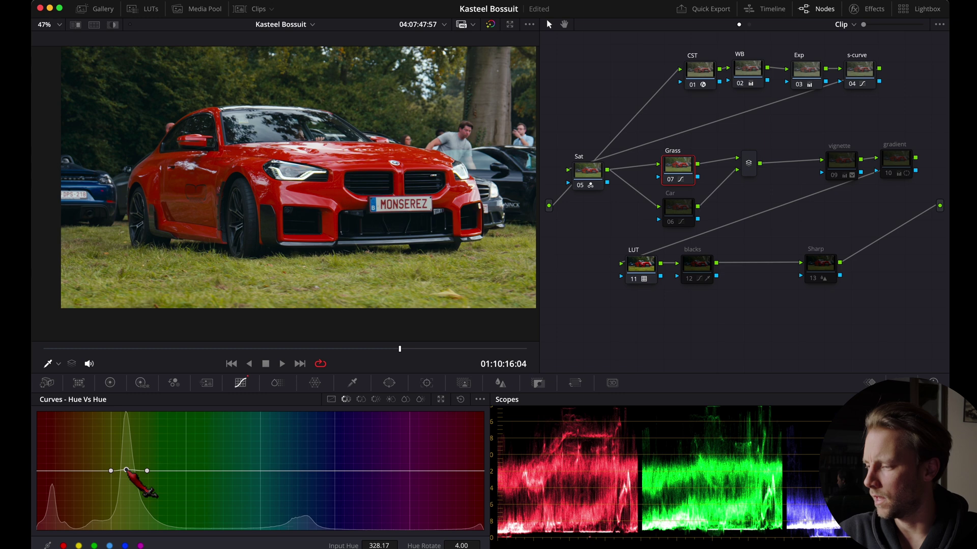
pyautogui.click(360, 399)
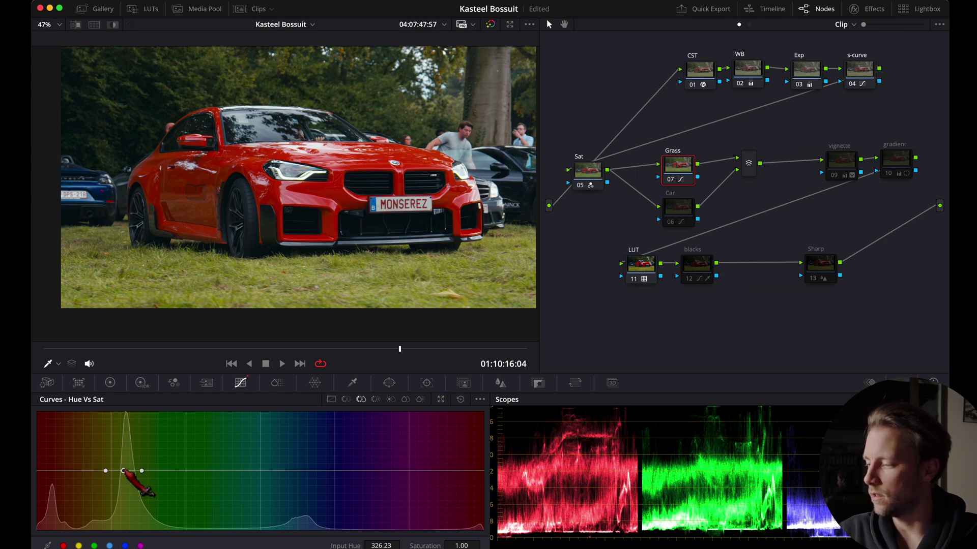
# Lower the grass point on the Hue vs Sat curve, then toggle the Grass node to compare
pyautogui.moveTo(123, 471); pyautogui.dragTo(124, 475)
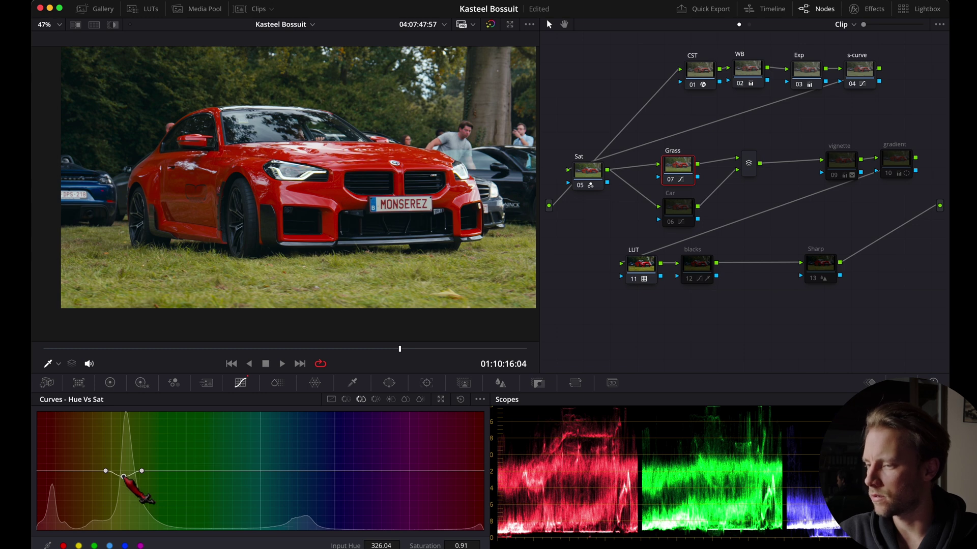
pyautogui.click(670, 179)
pyautogui.click(670, 179)
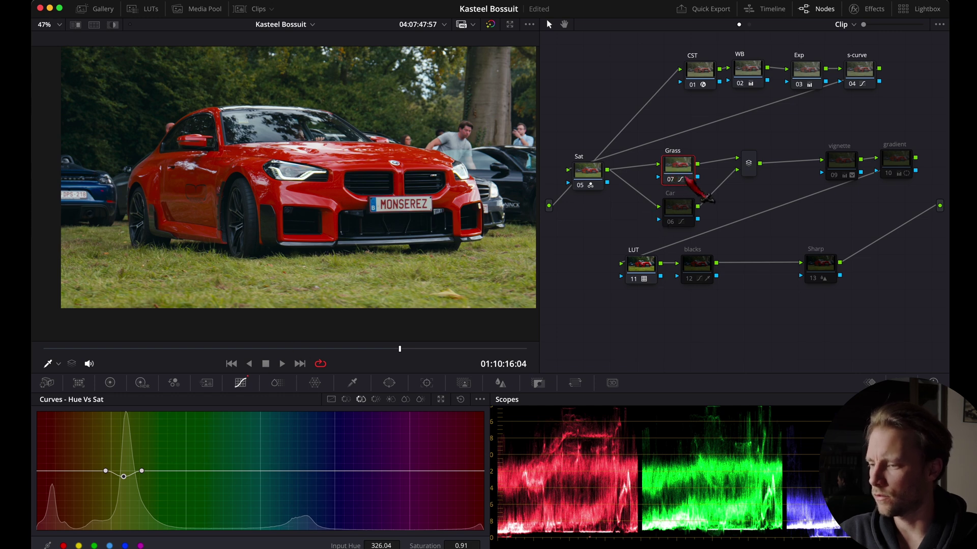
# Raise the grass hue points in Hue vs Hue to about 8.80 and compare the Grass node on and off
pyautogui.click(346, 399)
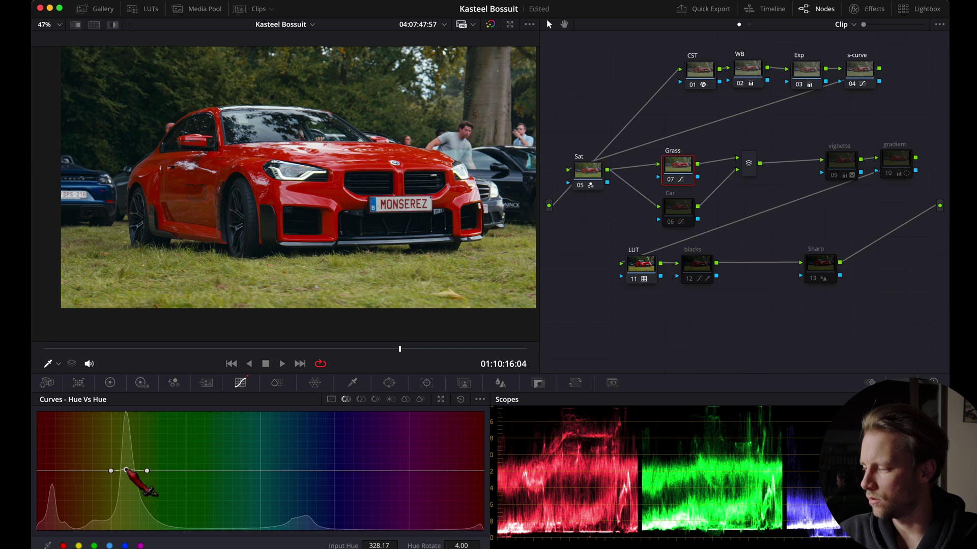
pyautogui.moveTo(127, 471); pyautogui.dragTo(128, 468)
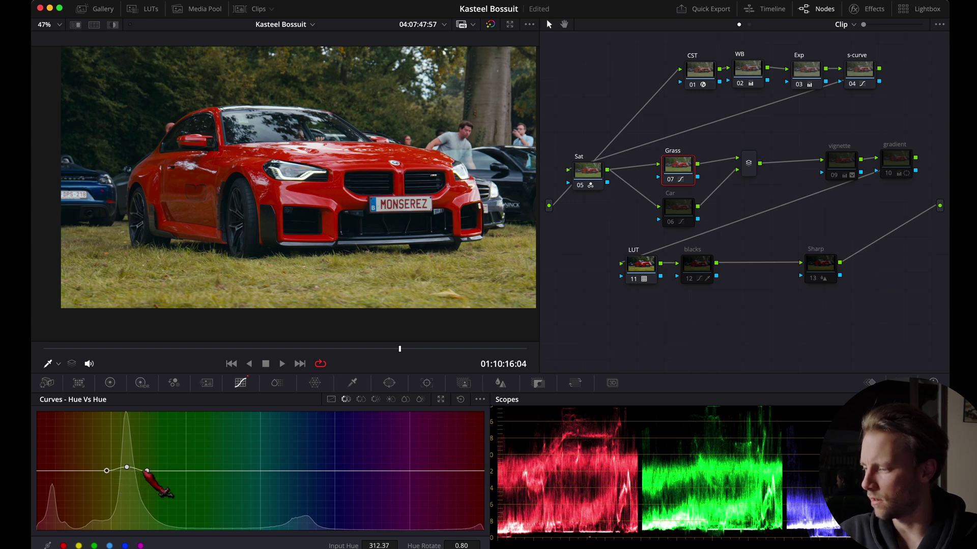
pyautogui.moveTo(147, 471); pyautogui.dragTo(147, 469)
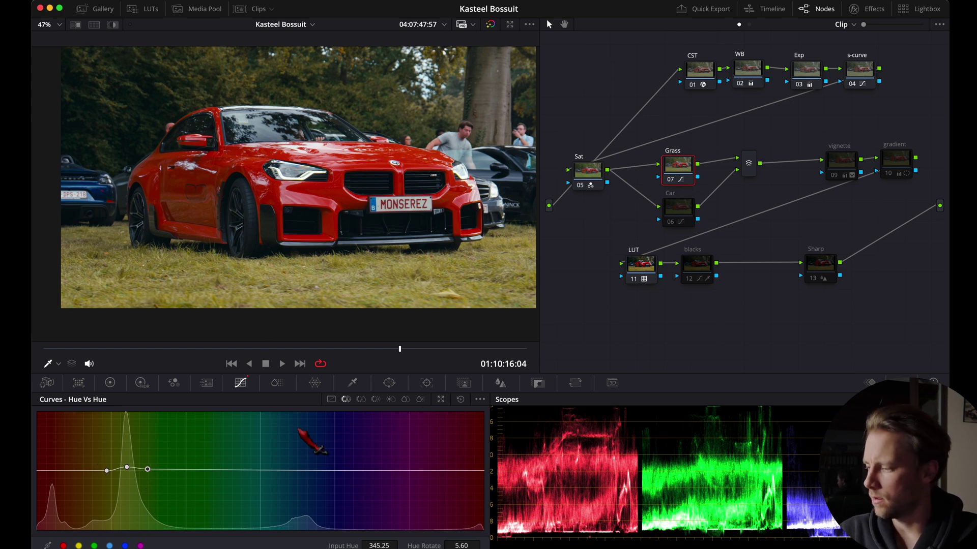
pyautogui.click(126, 467)
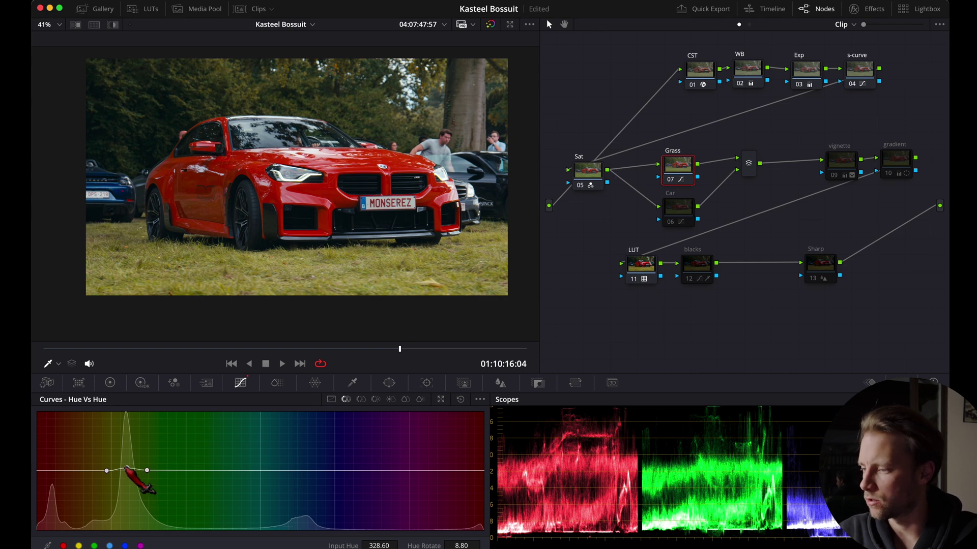
pyautogui.click(670, 179)
pyautogui.click(671, 180)
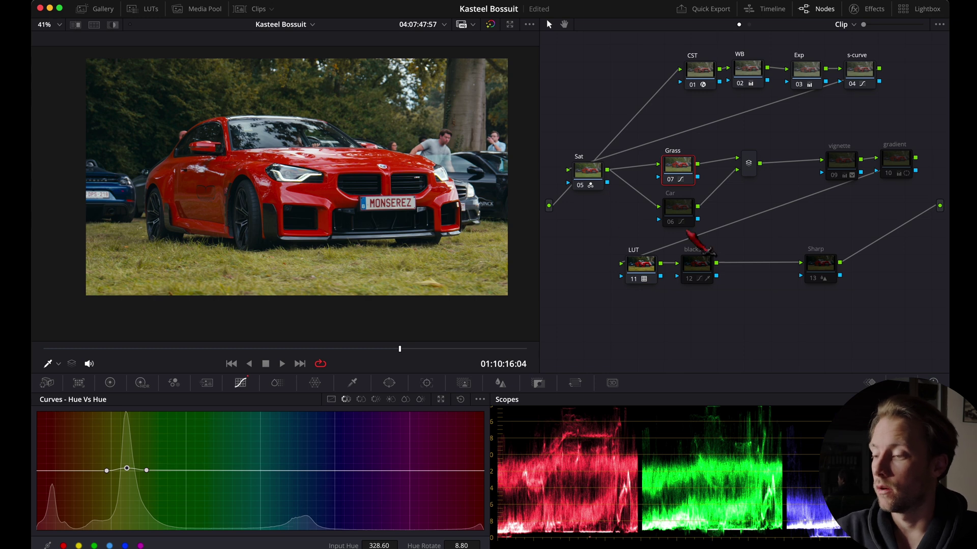
# Reset the Car node's grade and sample the car's red on the Hue vs Sat curve
pyautogui.click(677, 214)
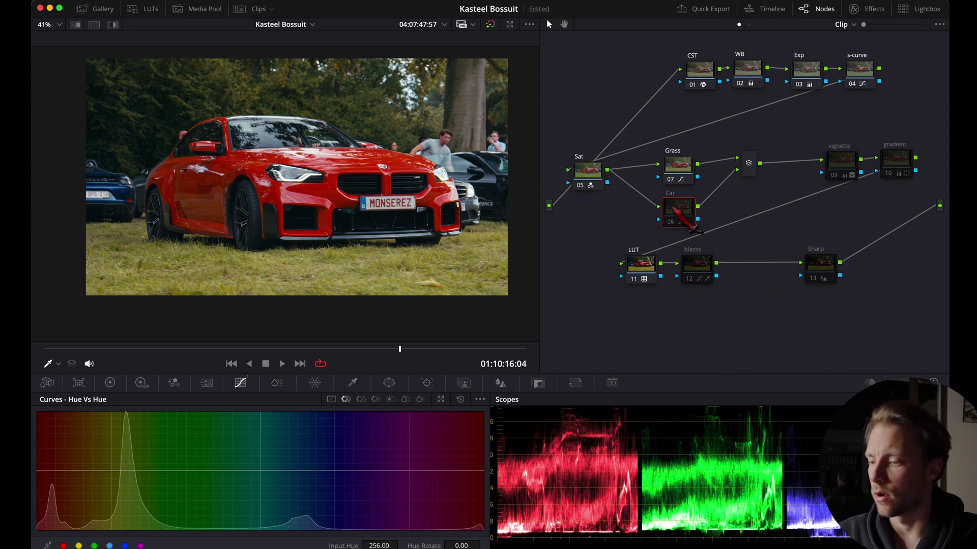
pyautogui.rightClick(687, 218)
pyautogui.click(693, 220)
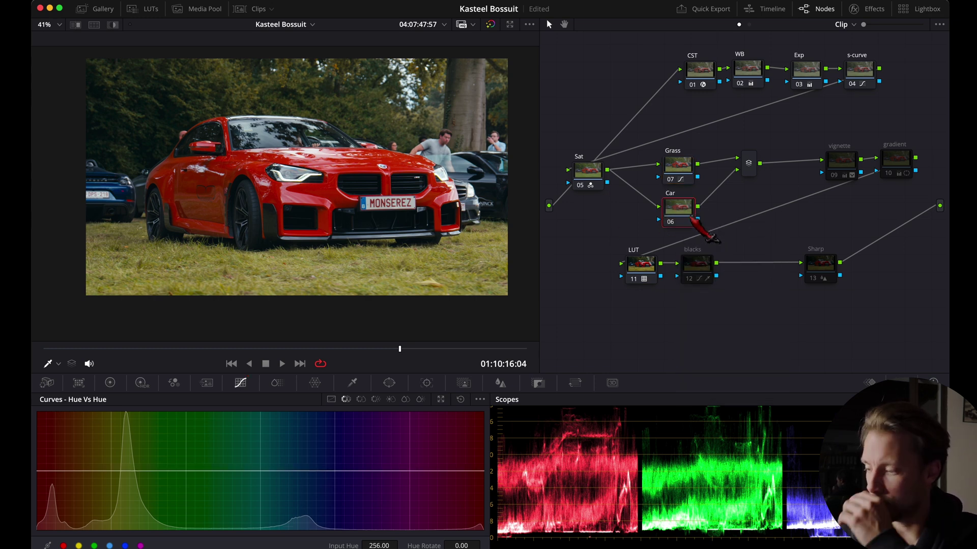
pyautogui.click(361, 399)
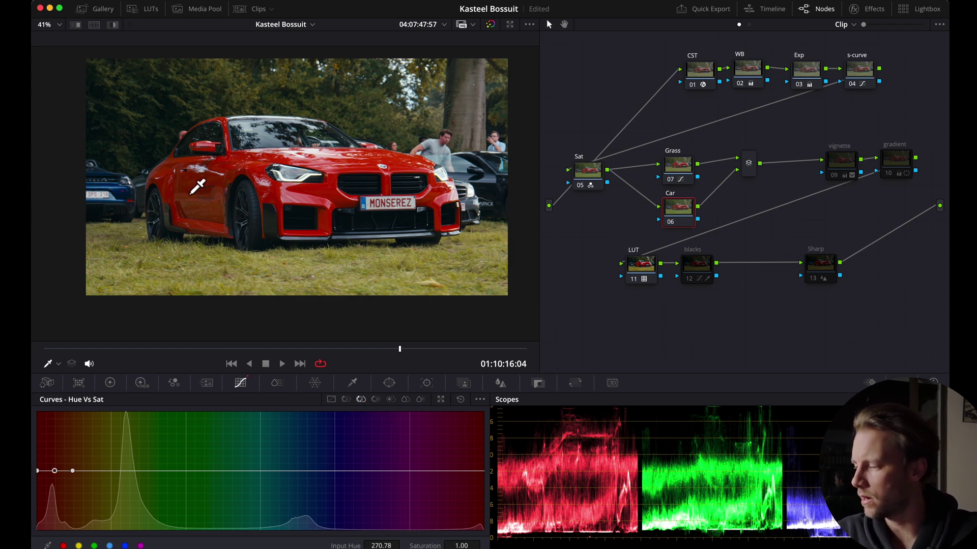
pyautogui.click(197, 186)
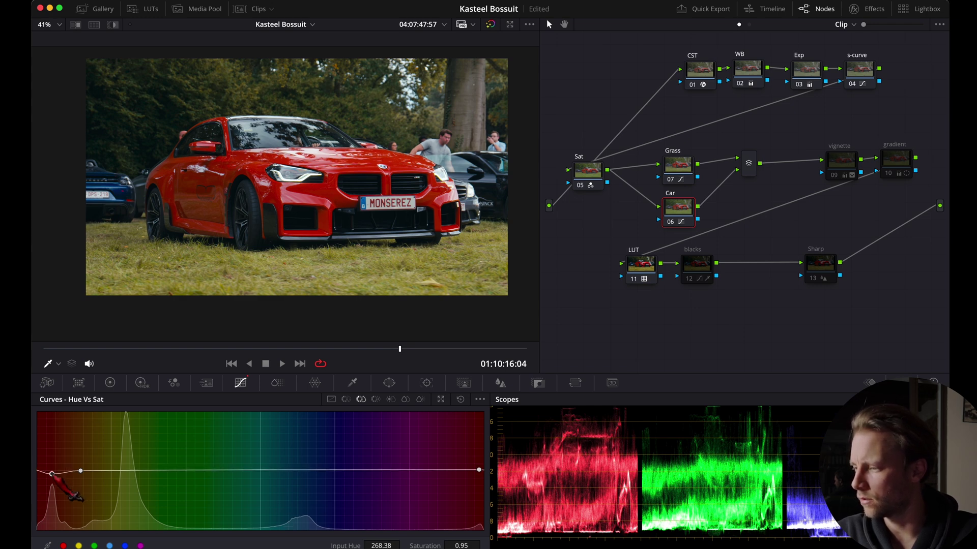
# Pull the red saturation point down to 0.81, toggling the Car node to compare
pyautogui.moveTo(52, 474)
pyautogui.mouseDown()
pyautogui.moveTo(51, 529)
pyautogui.moveTo(53, 478)
pyautogui.mouseUp()
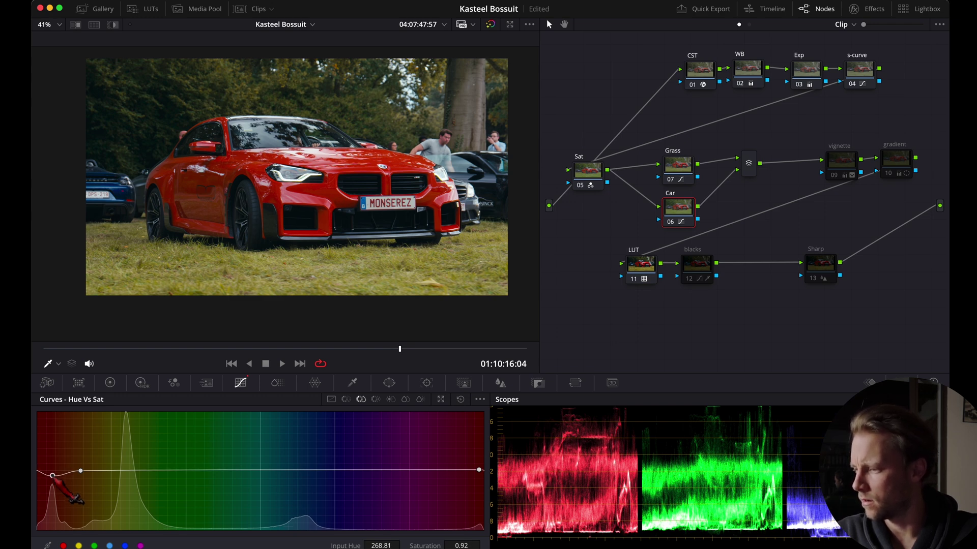
pyautogui.moveTo(53, 476); pyautogui.dragTo(54, 479)
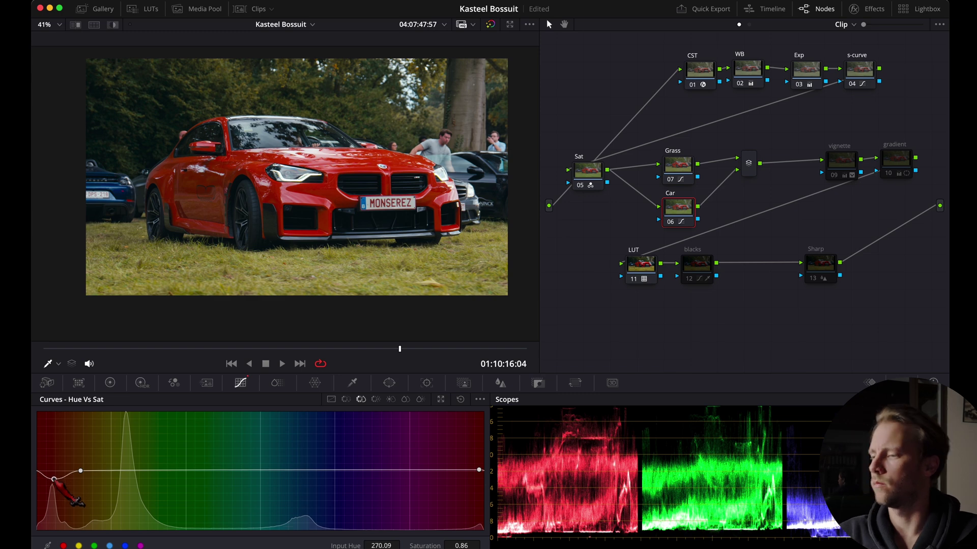
pyautogui.click(670, 222)
pyautogui.click(670, 221)
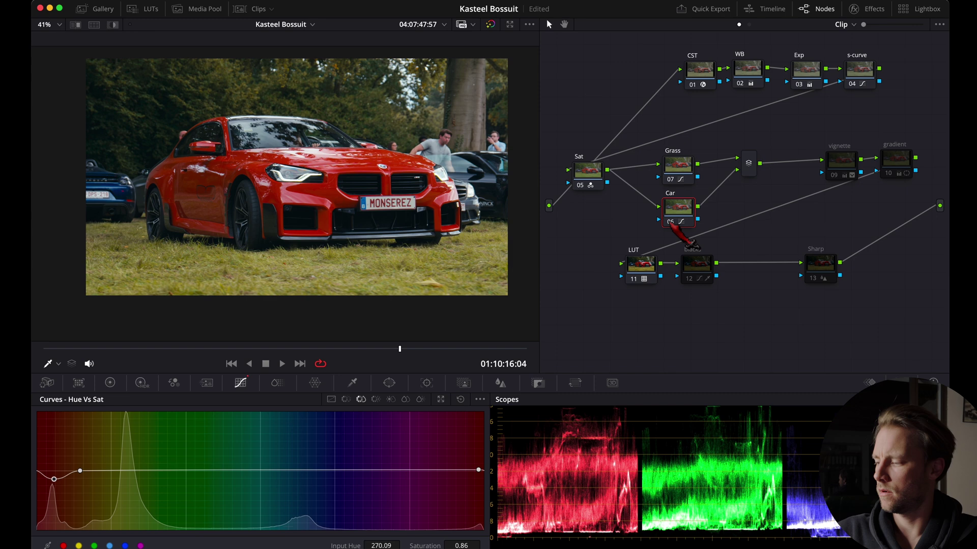
pyautogui.moveTo(54, 479); pyautogui.dragTo(50, 483)
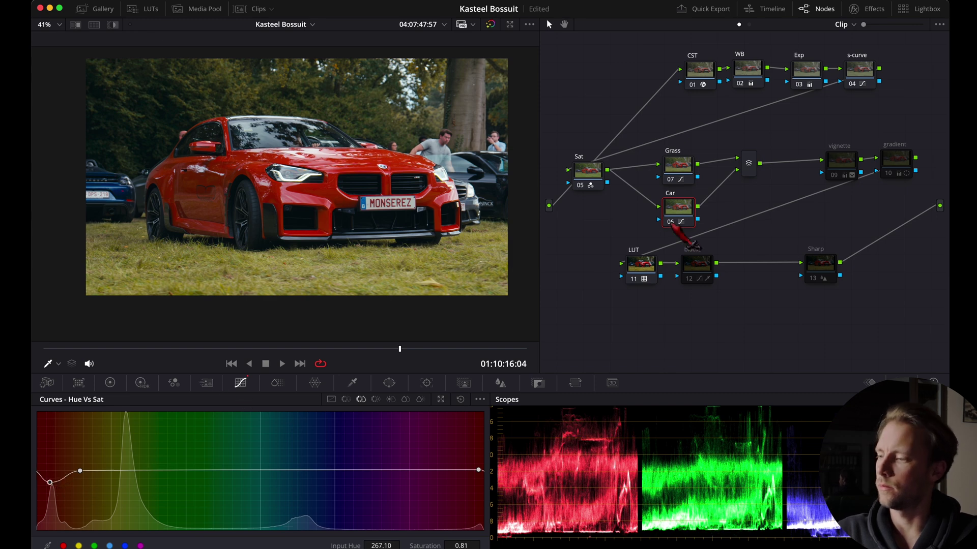
pyautogui.click(671, 222)
# Re-enable the Car node, shift the vignette and gradient nodes left, and reset the vignette node
pyautogui.click(671, 223)
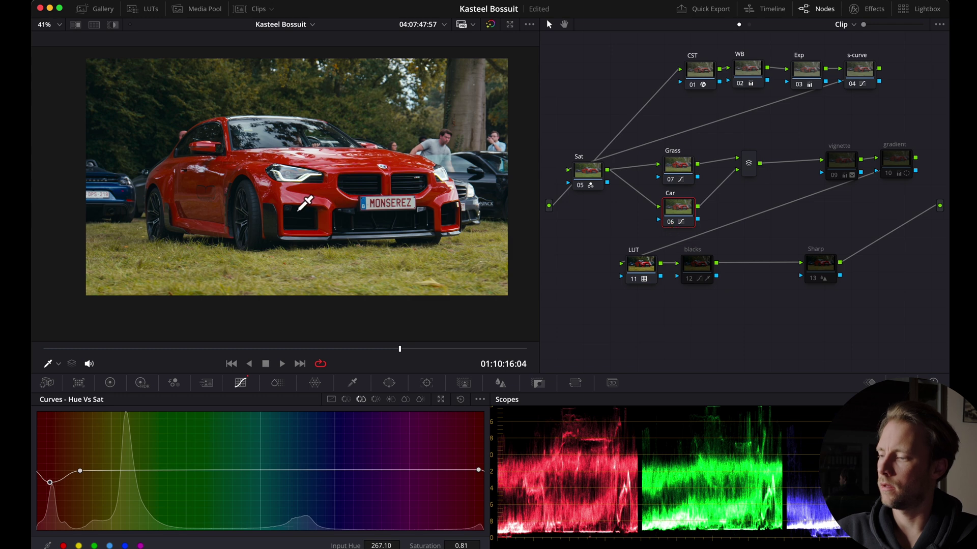
pyautogui.moveTo(923, 186); pyautogui.dragTo(816, 127)
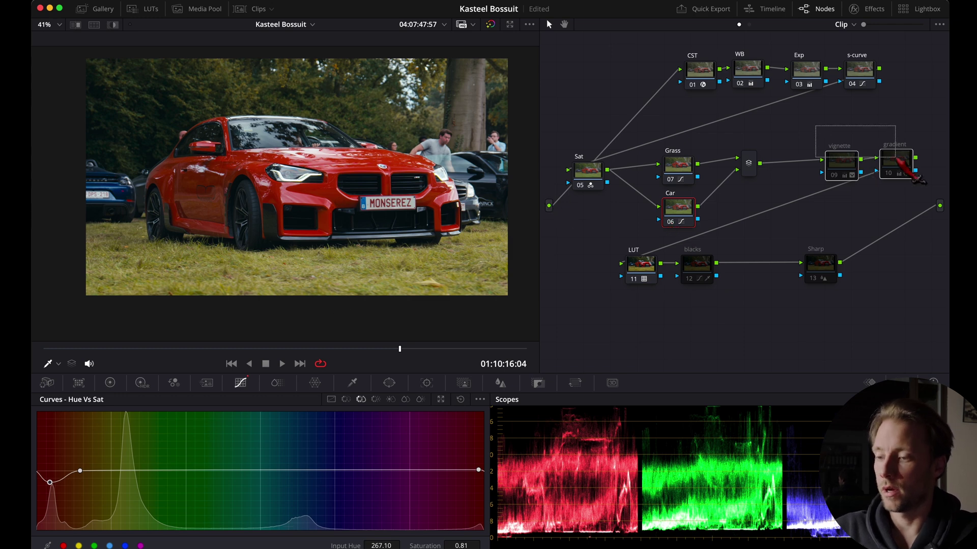
pyautogui.moveTo(901, 161); pyautogui.dragTo(869, 159)
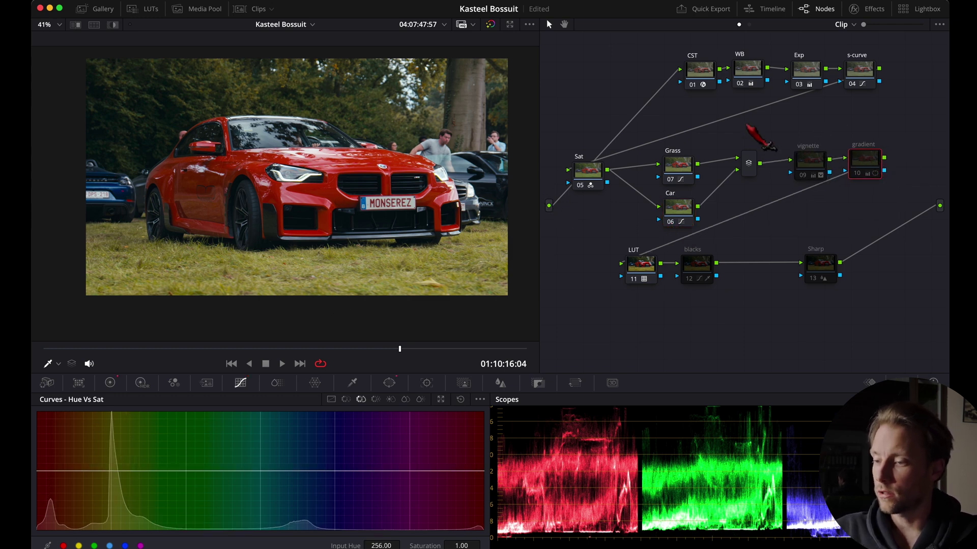
pyautogui.click(809, 166)
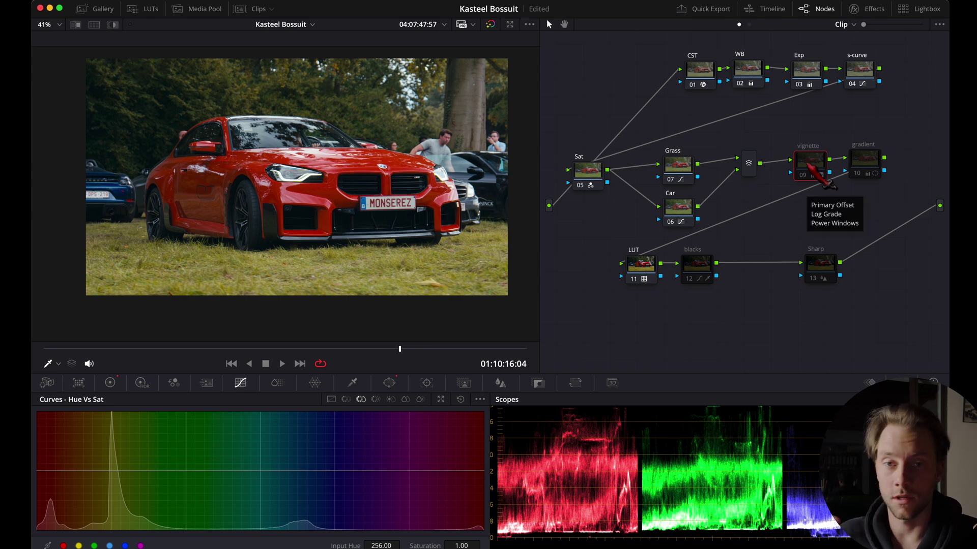
pyautogui.rightClick(810, 165)
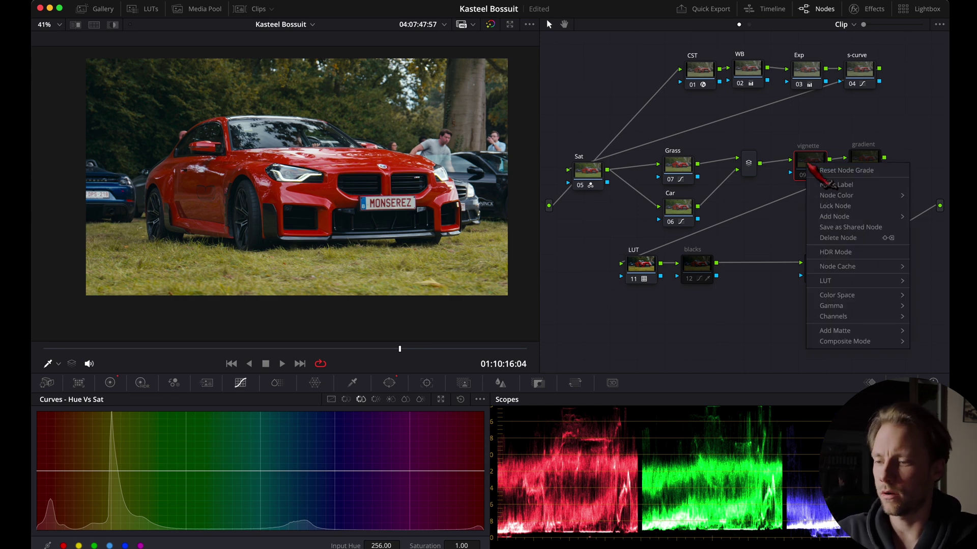
pyautogui.click(818, 167)
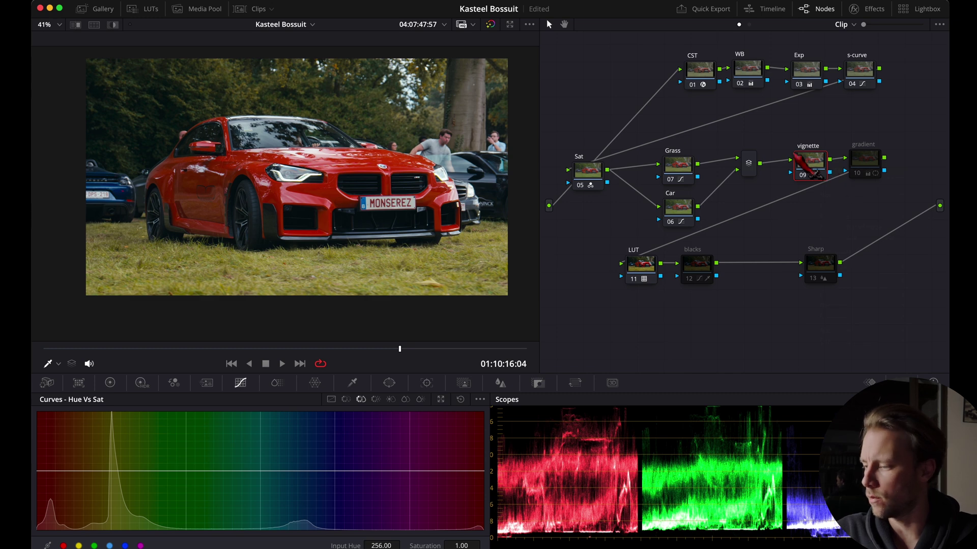
# Add a circle window stretched into a wide ellipse centred on the car, softened to 20.31 and inverted
pyautogui.click(389, 384)
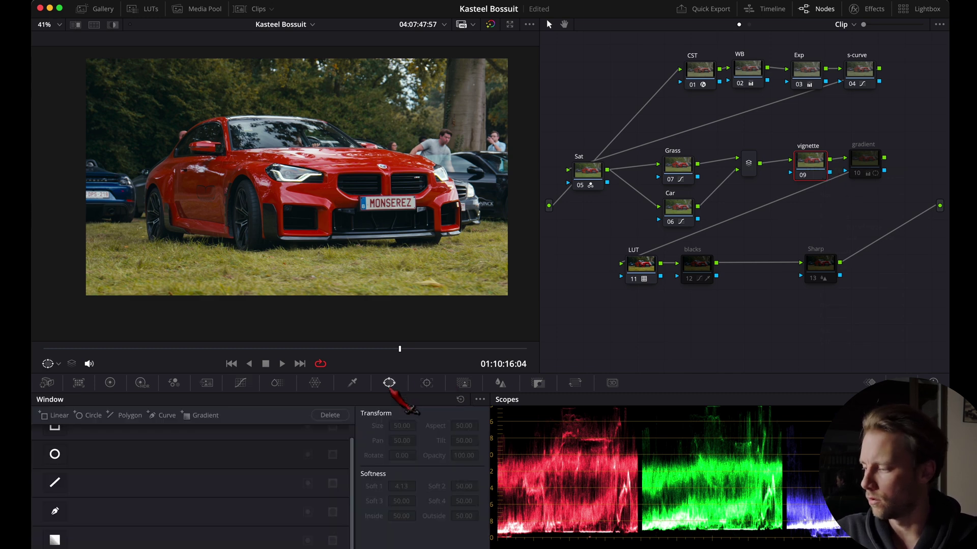
pyautogui.click(55, 454)
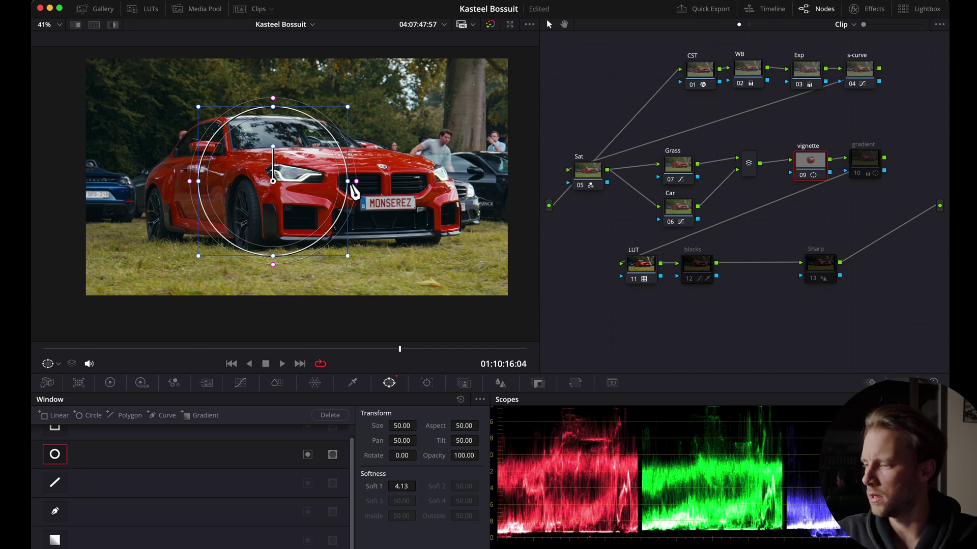
pyautogui.moveTo(351, 186); pyautogui.dragTo(427, 183)
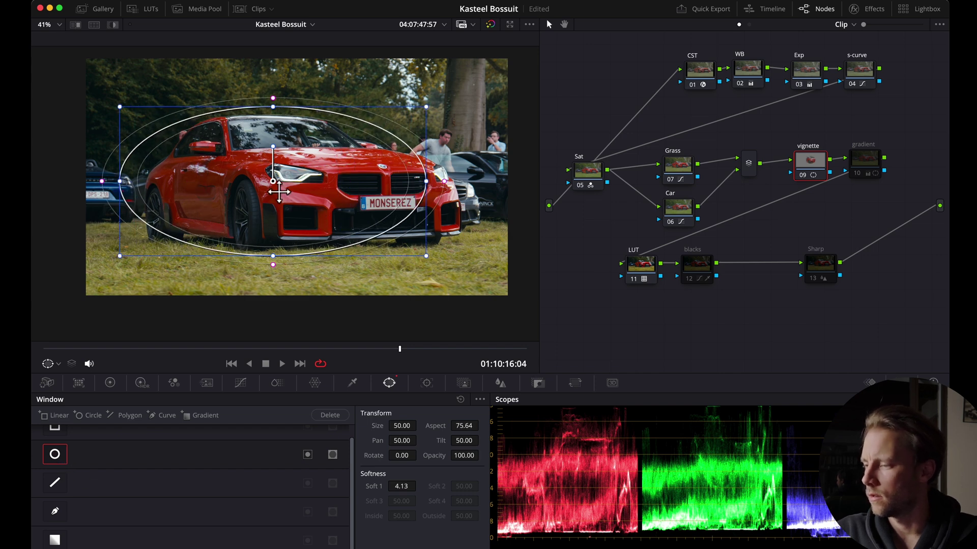
pyautogui.moveTo(279, 192); pyautogui.dragTo(306, 197)
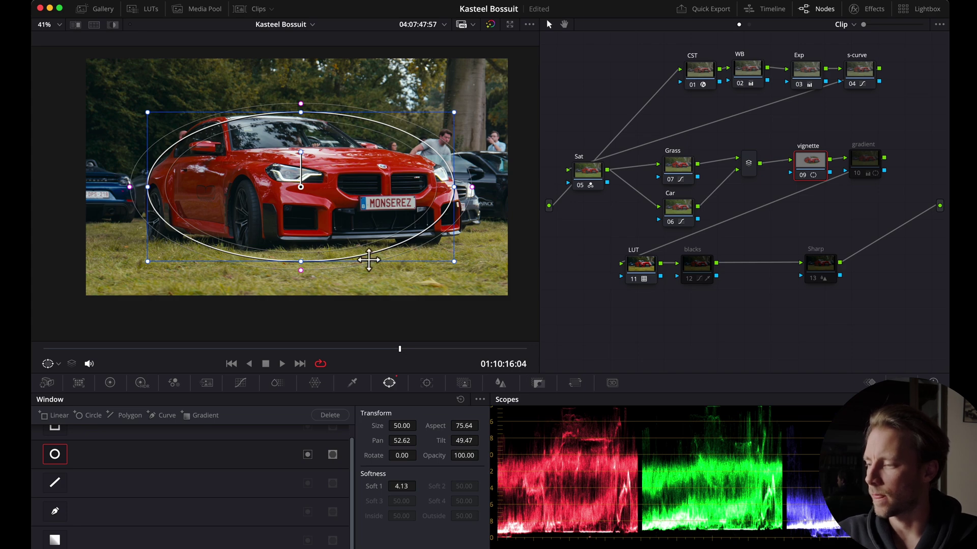
pyautogui.moveTo(307, 200)
pyautogui.mouseDown()
pyautogui.moveTo(334, 193)
pyautogui.moveTo(305, 186)
pyautogui.mouseUp()
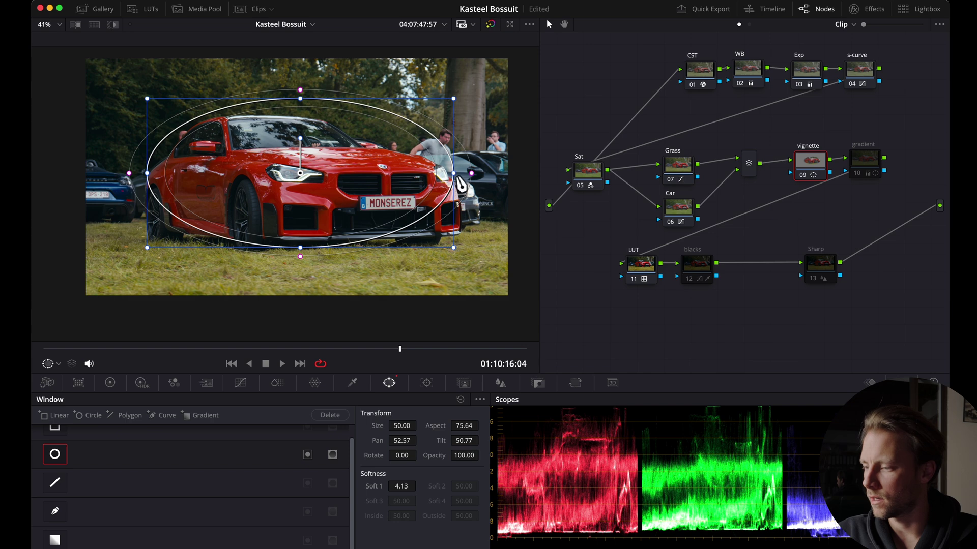
pyautogui.moveTo(460, 184); pyautogui.dragTo(478, 181)
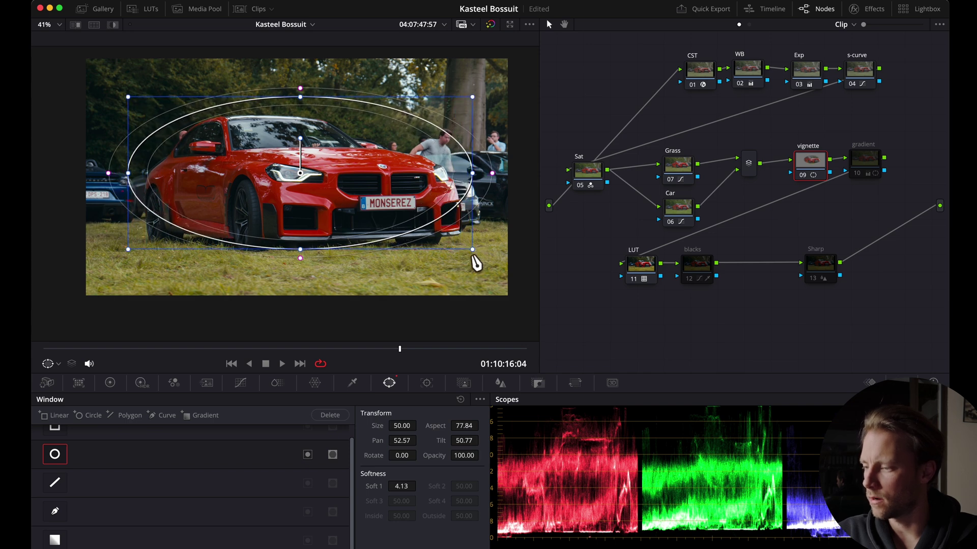
pyautogui.moveTo(314, 187); pyautogui.dragTo(319, 200)
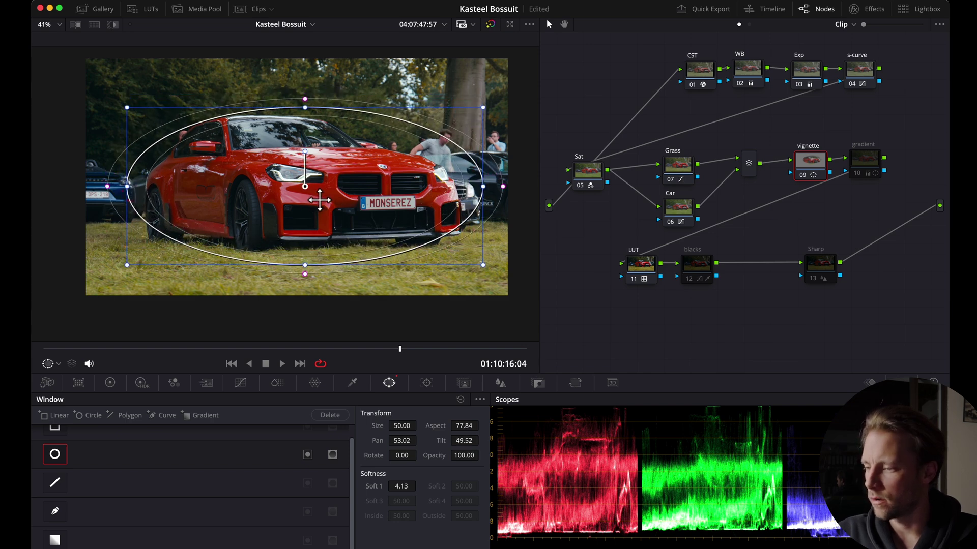
pyautogui.moveTo(503, 186); pyautogui.dragTo(584, 196)
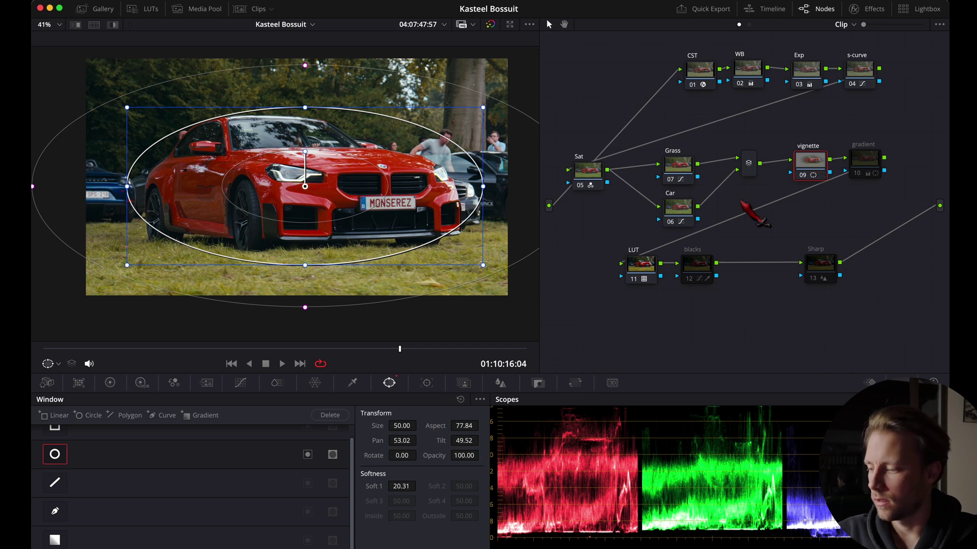
pyautogui.click(308, 455)
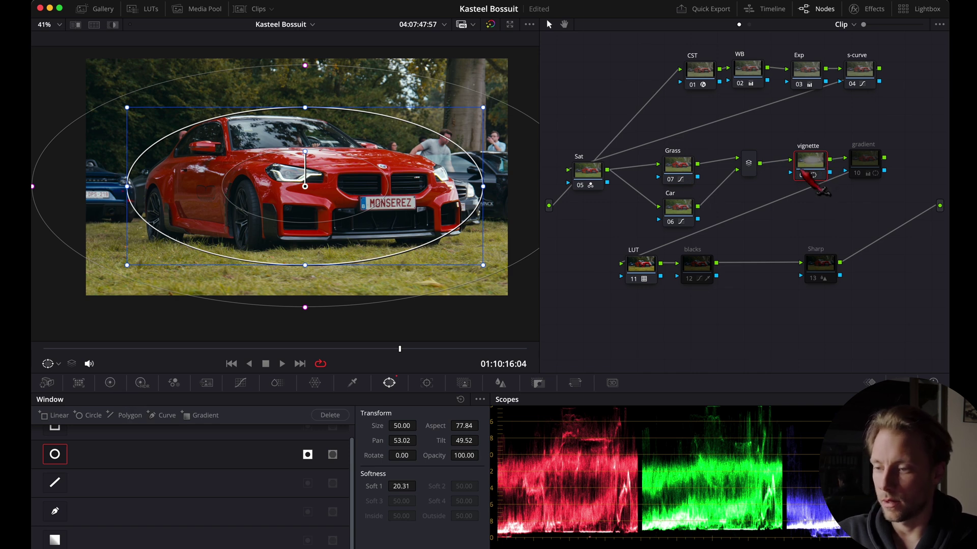
# Lower the vignette node's Offset to 11.05 and toggle the node to compare the darker surroundings
pyautogui.click(110, 382)
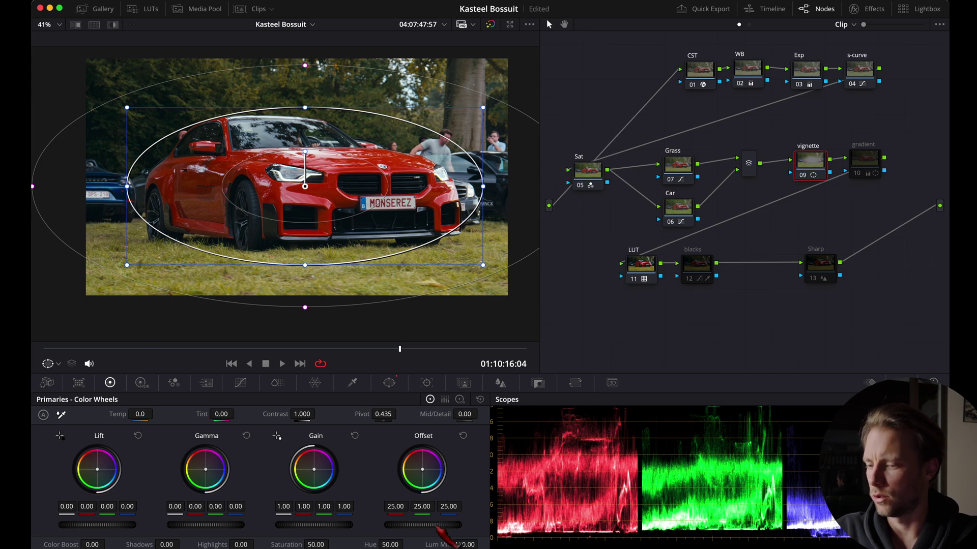
pyautogui.moveTo(441, 527); pyautogui.dragTo(378, 527)
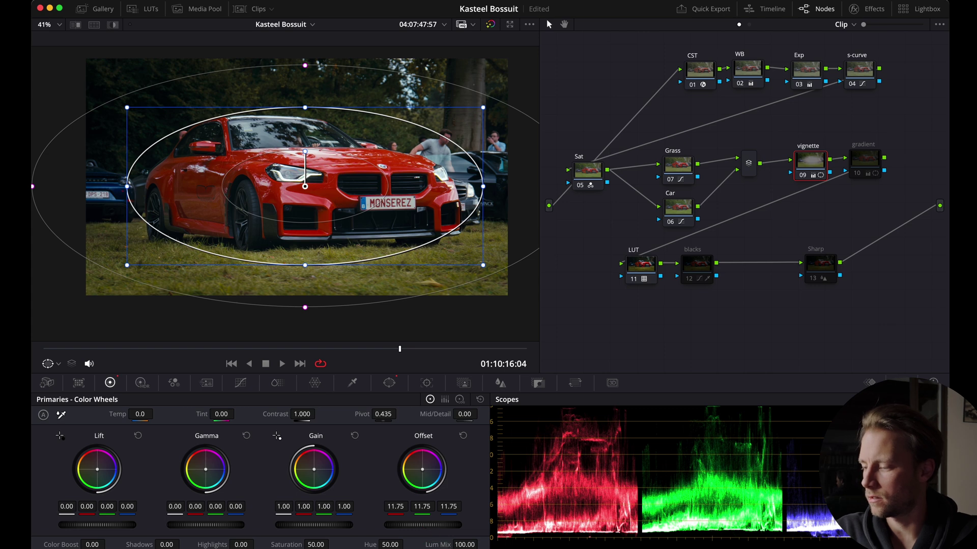
pyautogui.moveTo(422, 525); pyautogui.dragTo(413, 524)
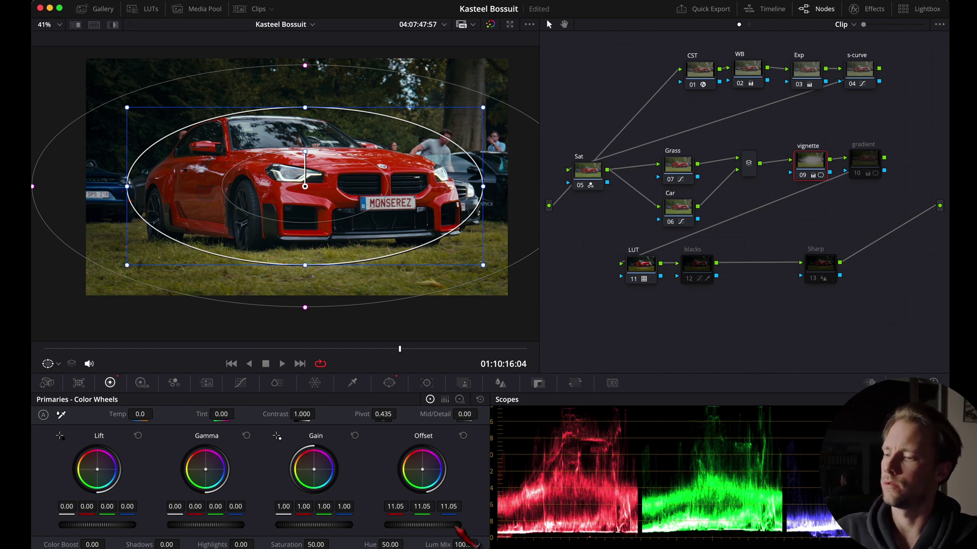
pyautogui.click(806, 71)
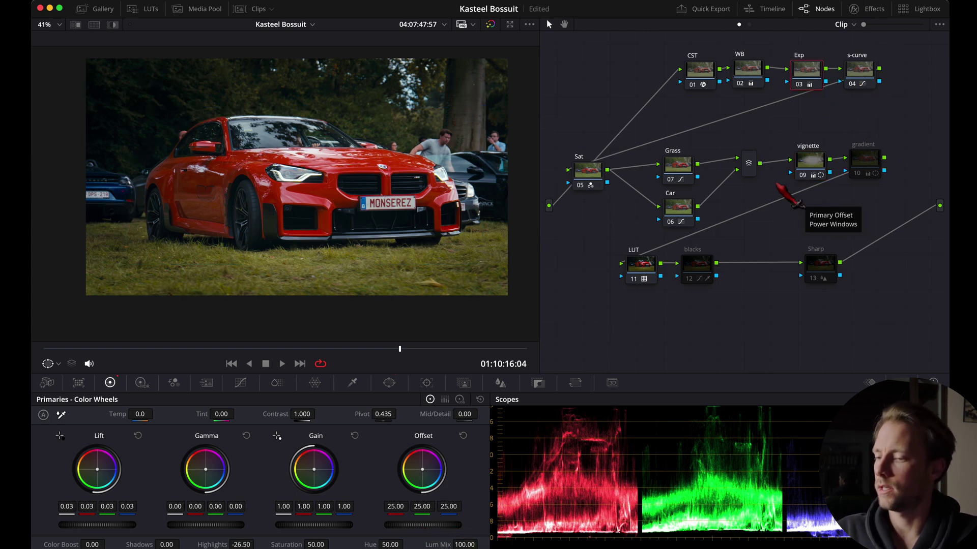
pyautogui.click(803, 175)
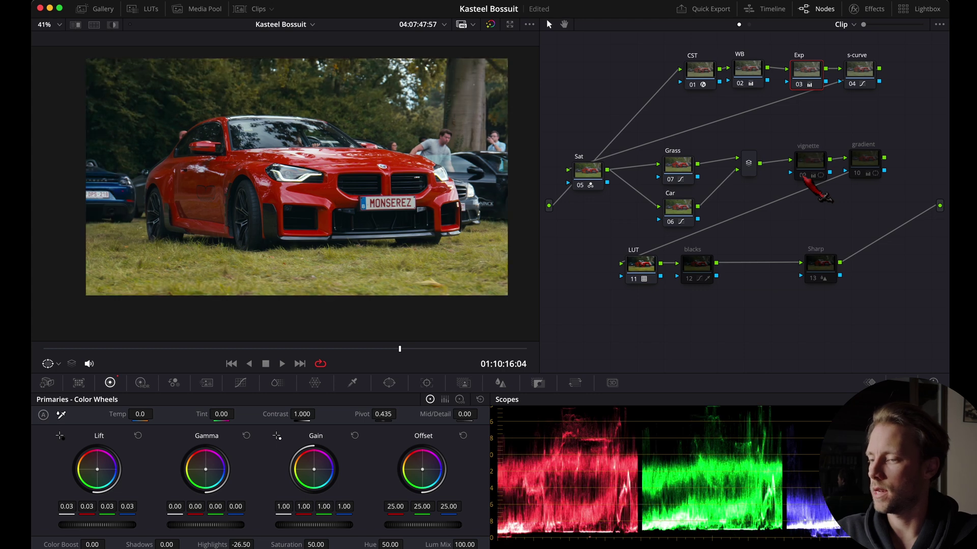
pyautogui.click(803, 175)
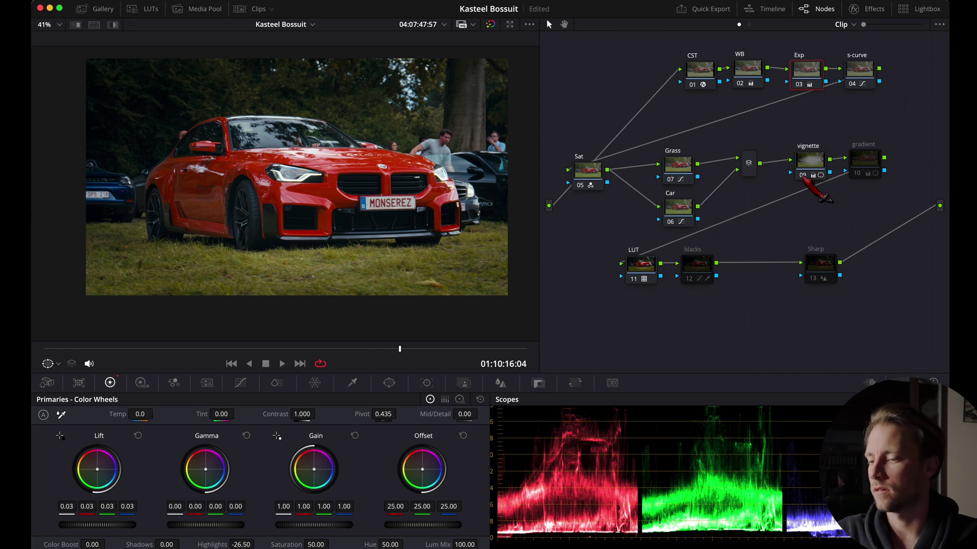
pyautogui.click(802, 175)
pyautogui.click(803, 175)
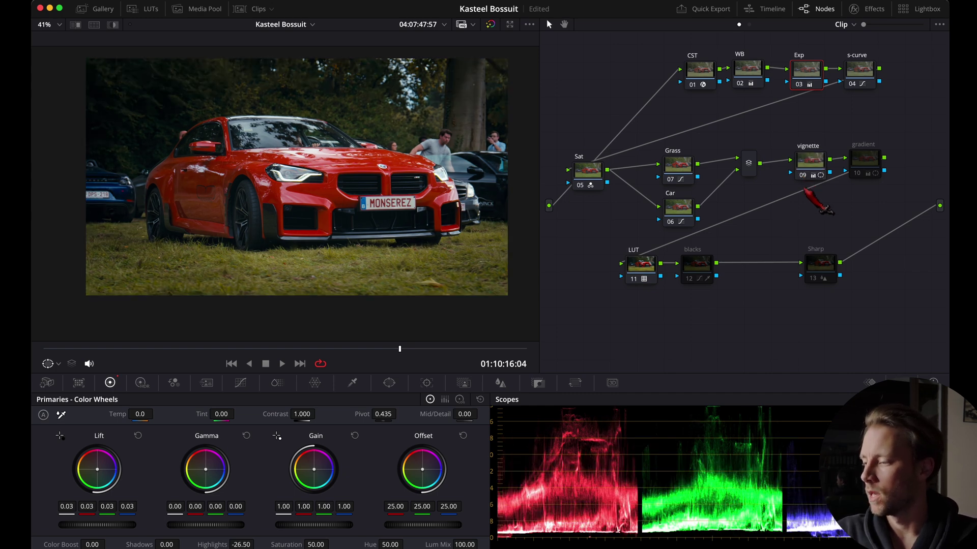
# Reset the gradient node and place a linear window with Soft 1 at 4.80 over the foreground grass
pyautogui.click(820, 175)
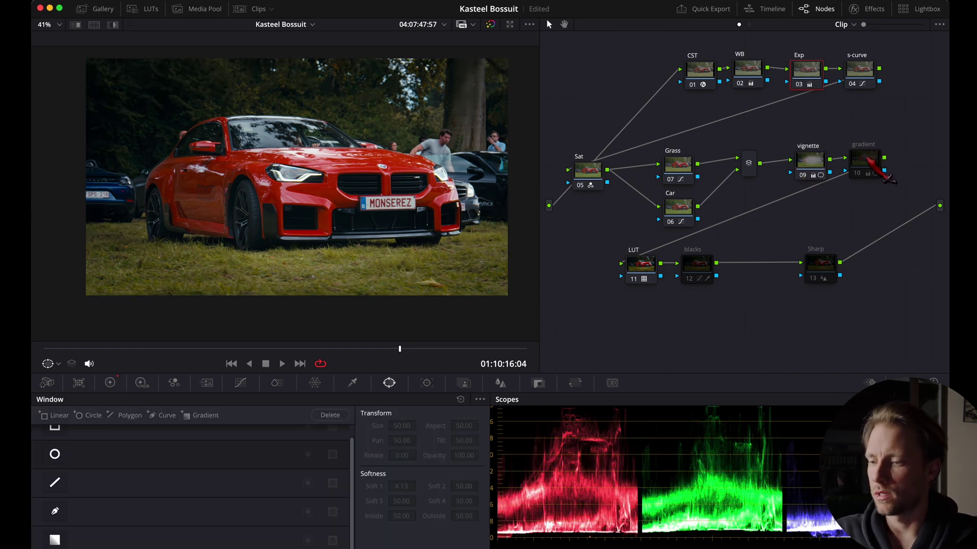
pyautogui.rightClick(867, 159)
pyautogui.click(875, 166)
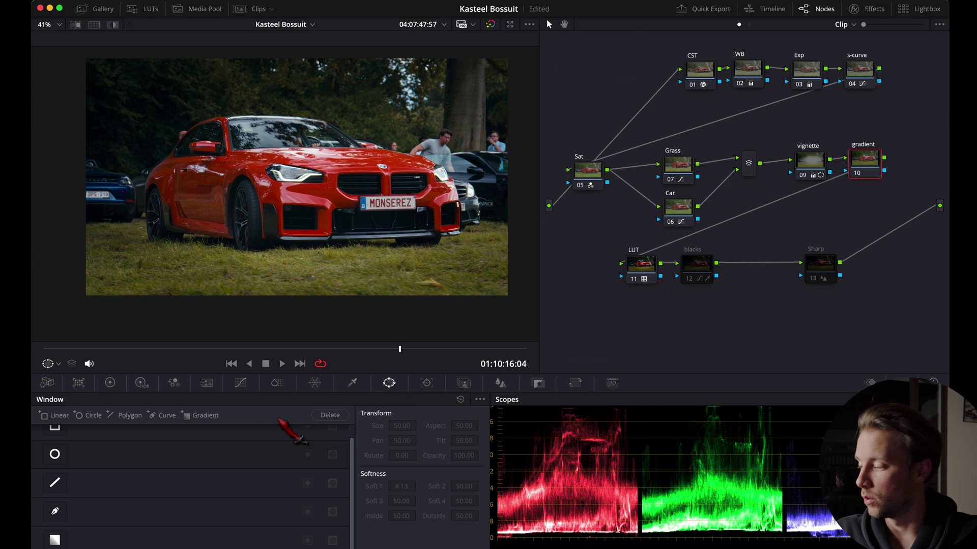
pyautogui.click(54, 540)
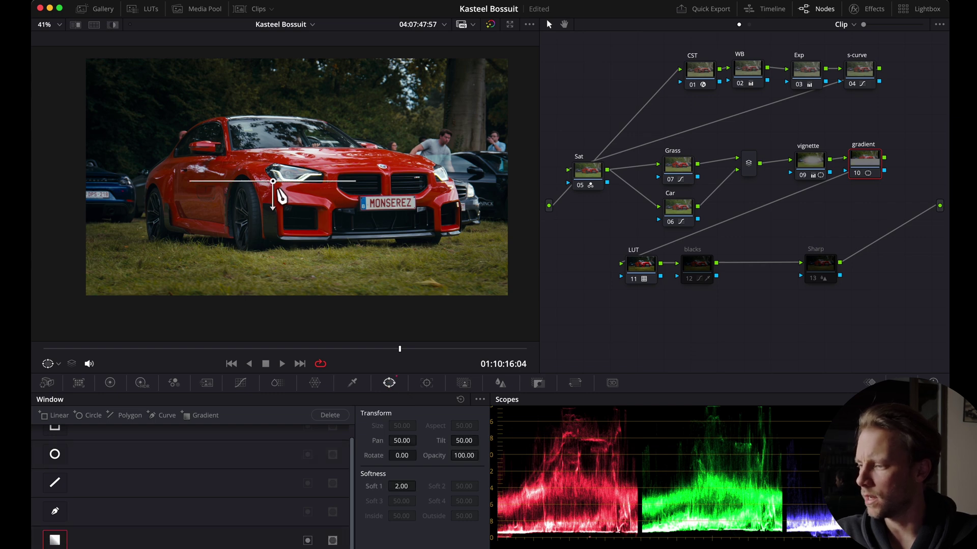
pyautogui.moveTo(279, 192)
pyautogui.mouseDown()
pyautogui.moveTo(304, 290)
pyautogui.moveTo(338, 246)
pyautogui.moveTo(290, 200)
pyautogui.moveTo(285, 225)
pyautogui.moveTo(291, 203)
pyautogui.mouseUp()
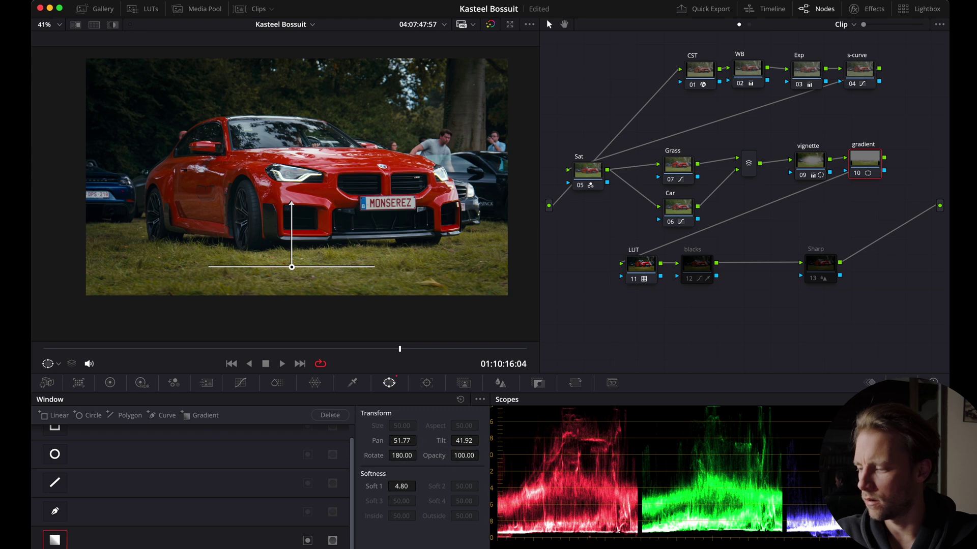
pyautogui.moveTo(298, 276); pyautogui.dragTo(309, 294)
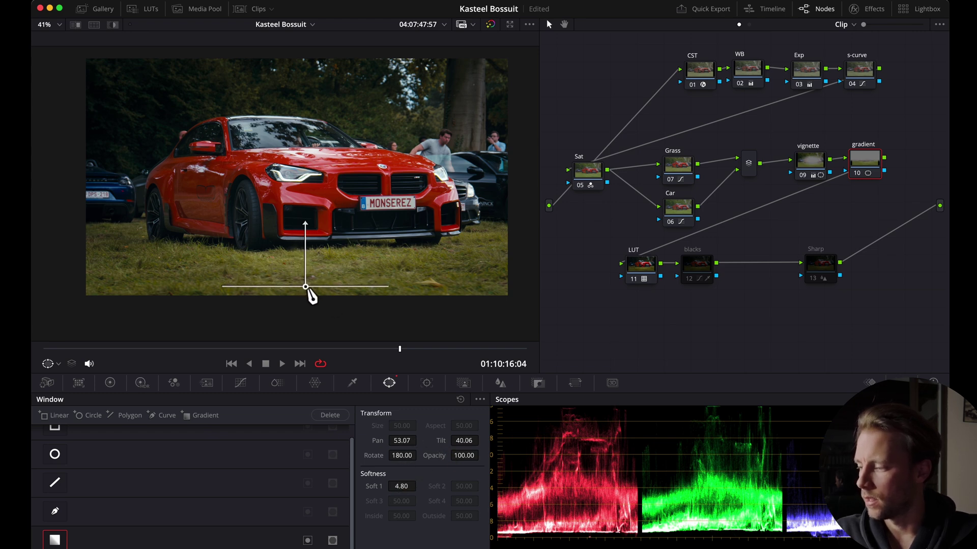
# Drop the gradient node's Offset to 15.75, raise the gradient over the grass, and compare the node on and off
pyautogui.click(110, 383)
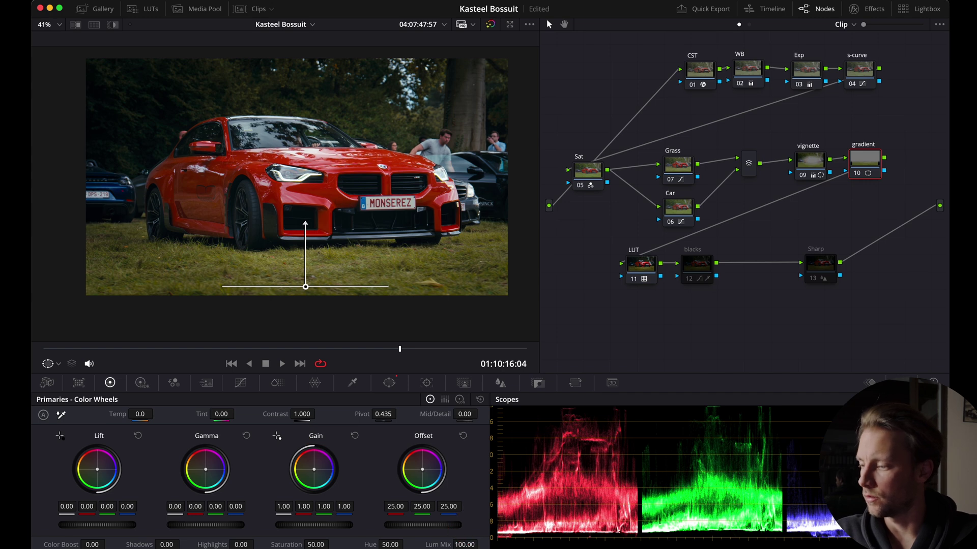
pyautogui.moveTo(423, 524); pyautogui.dragTo(394, 525)
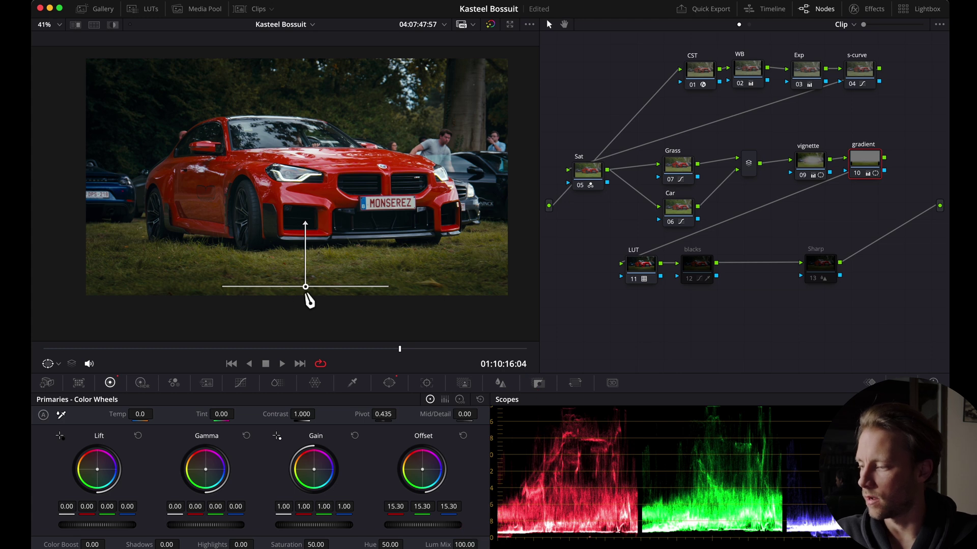
pyautogui.moveTo(308, 297); pyautogui.dragTo(326, 287)
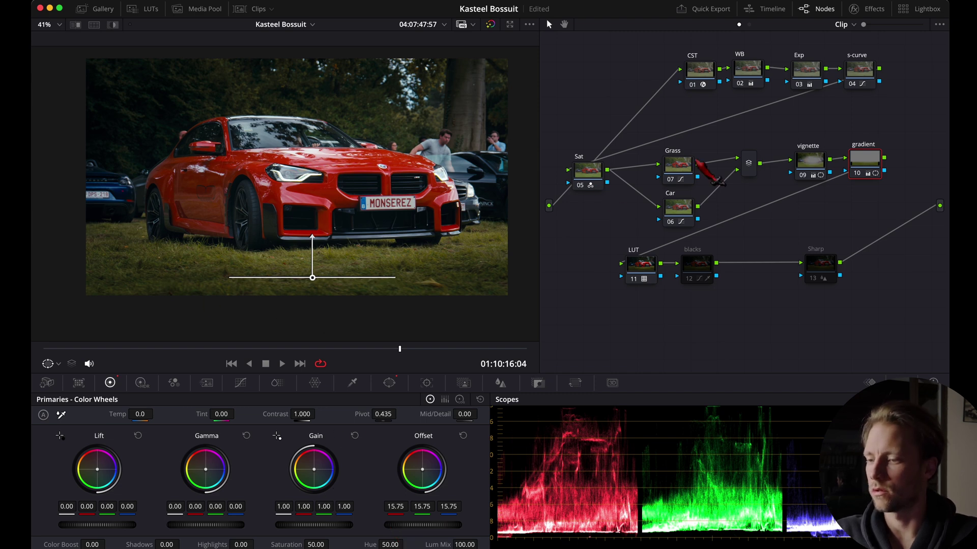
pyautogui.click(859, 174)
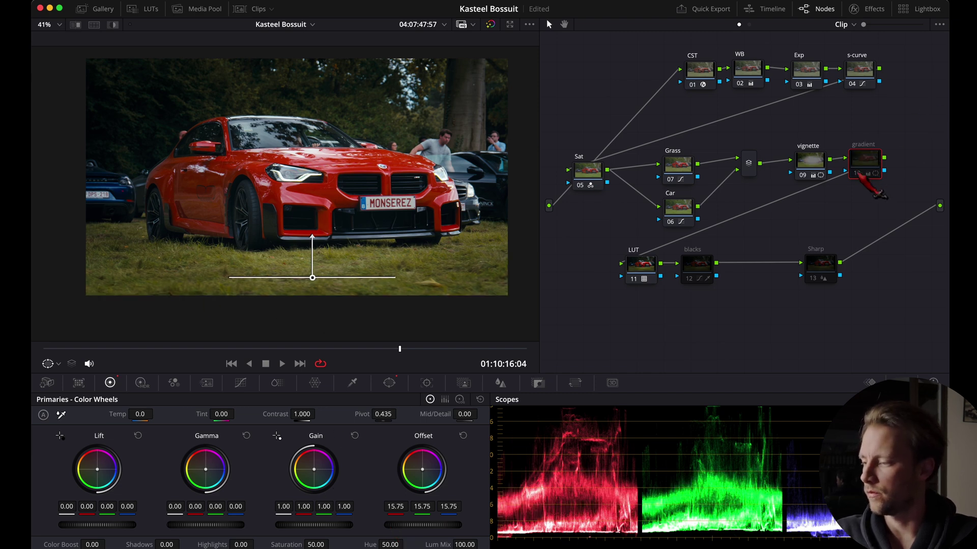
pyautogui.click(857, 173)
pyautogui.click(857, 173)
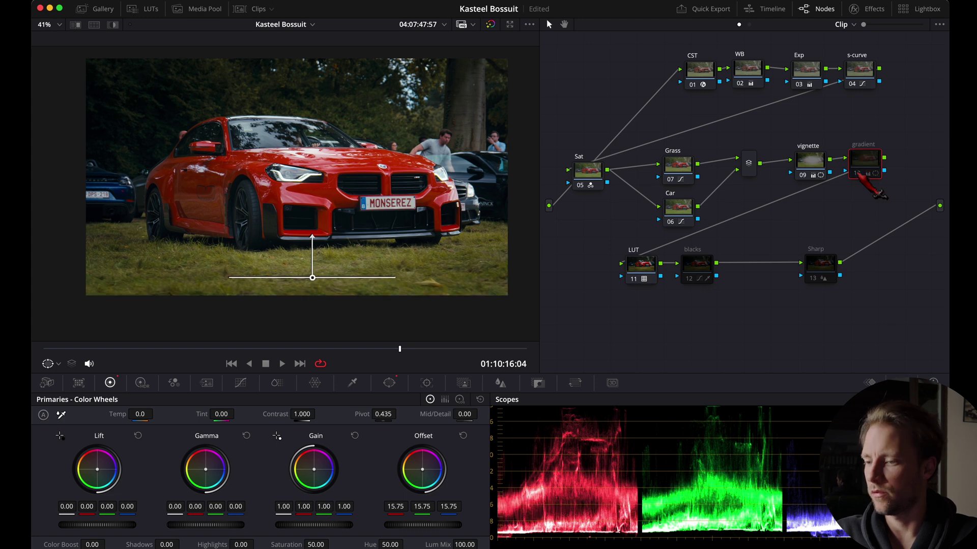
pyautogui.click(857, 174)
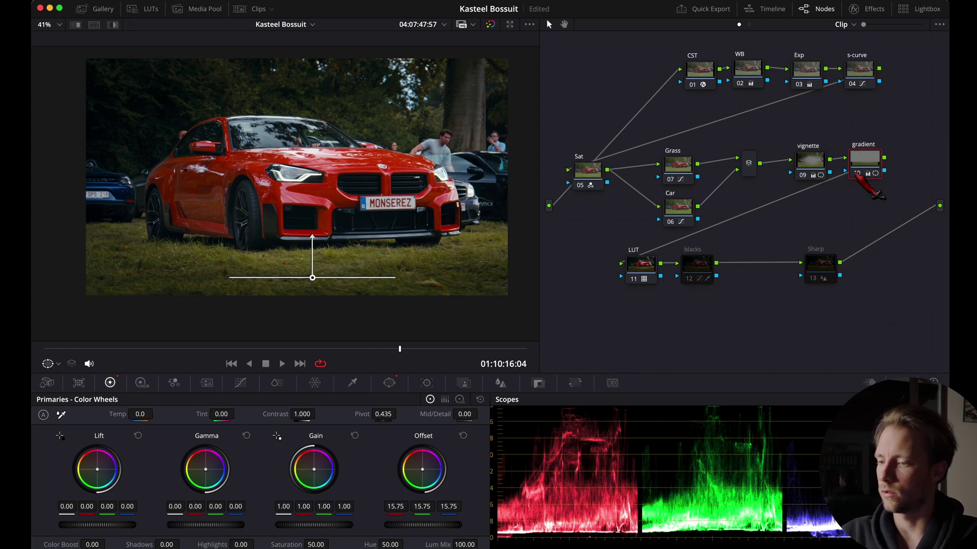
# Select the blacks node and reset its grade
pyautogui.moveTo(693, 275); pyautogui.dragTo(710, 275)
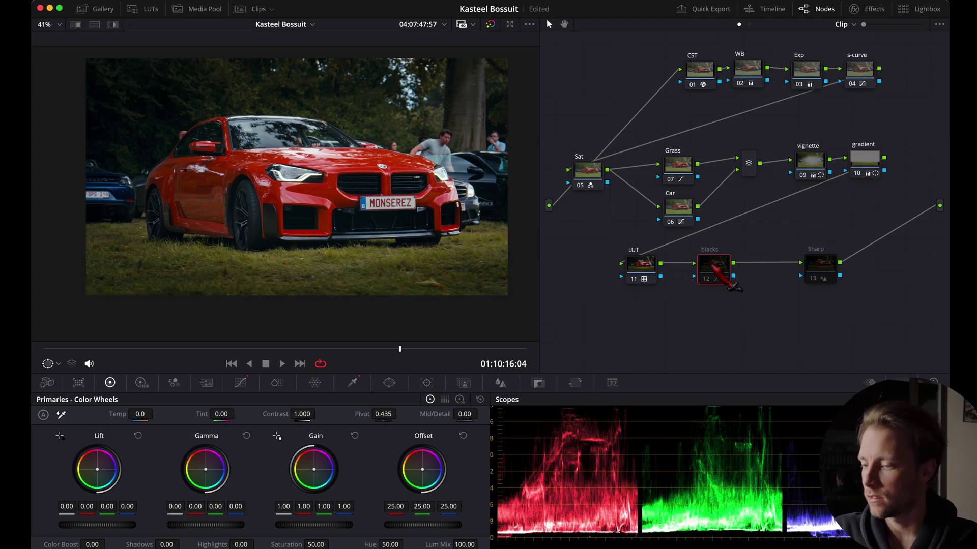
pyautogui.rightClick(712, 270)
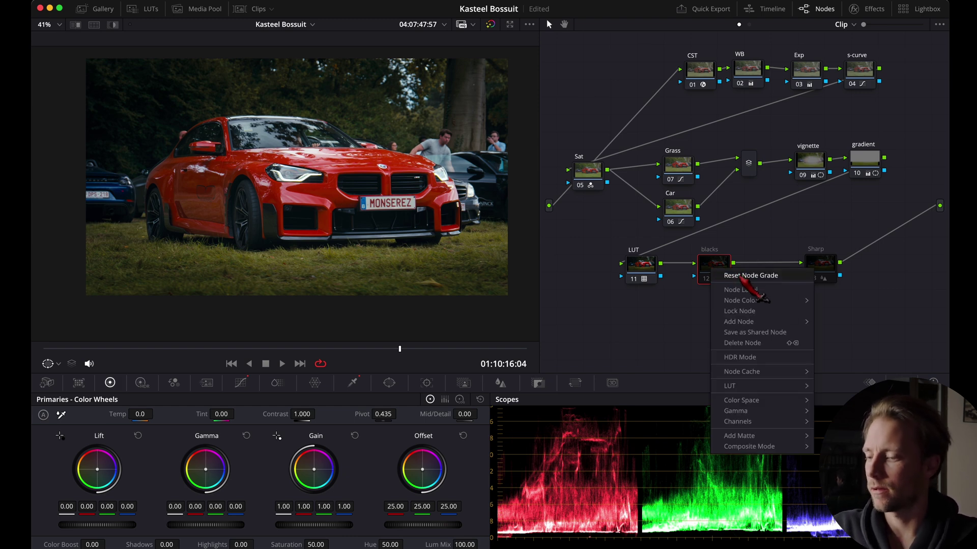
pyautogui.scroll(8, 264, 270)
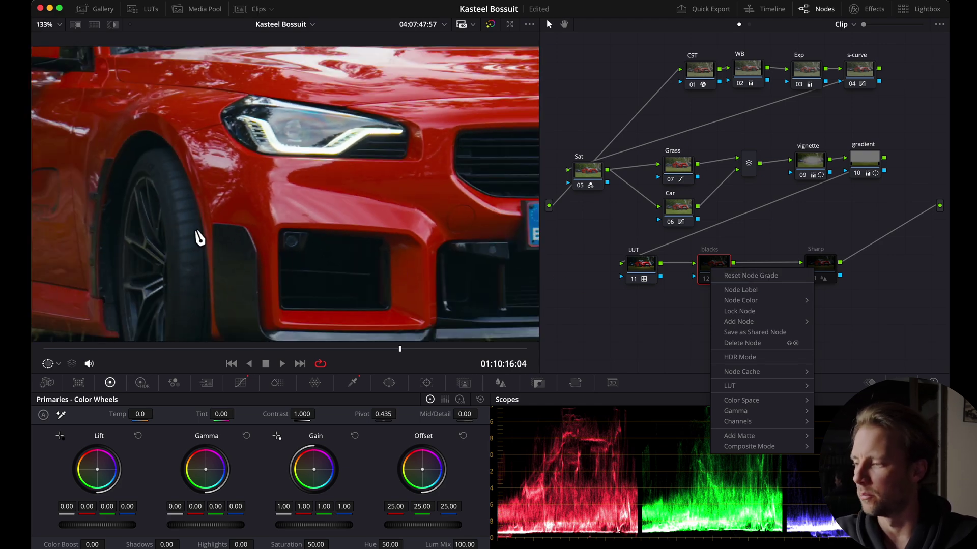
pyautogui.click(743, 275)
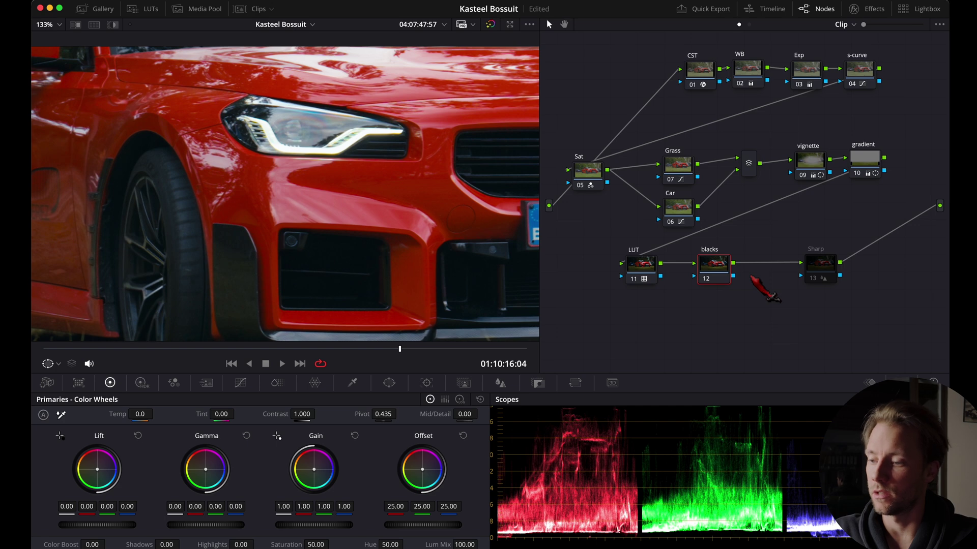
# Key the dark tyre tones with a 3D qualifier, refining the matte with Pre-Filter 4.7 and Clean Black 15.1
pyautogui.click(353, 383)
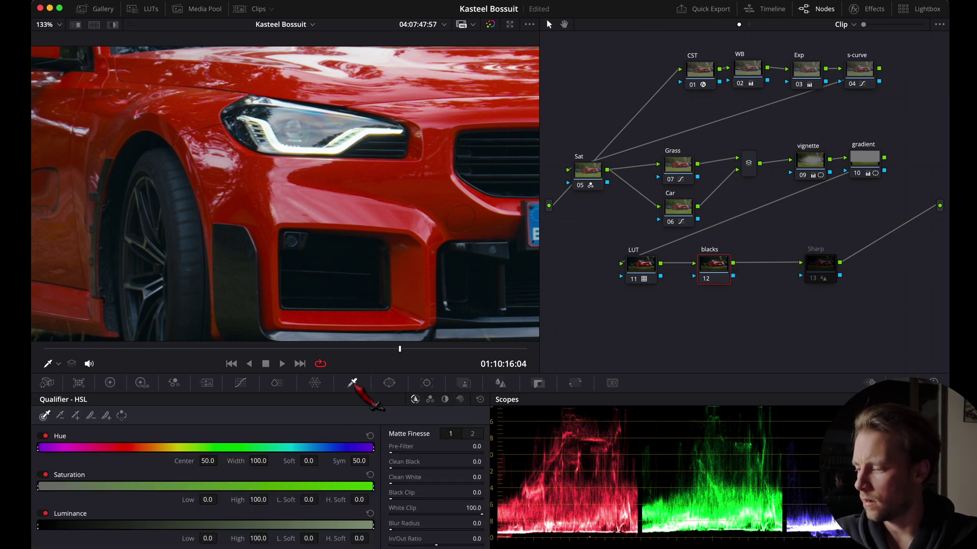
pyautogui.click(460, 399)
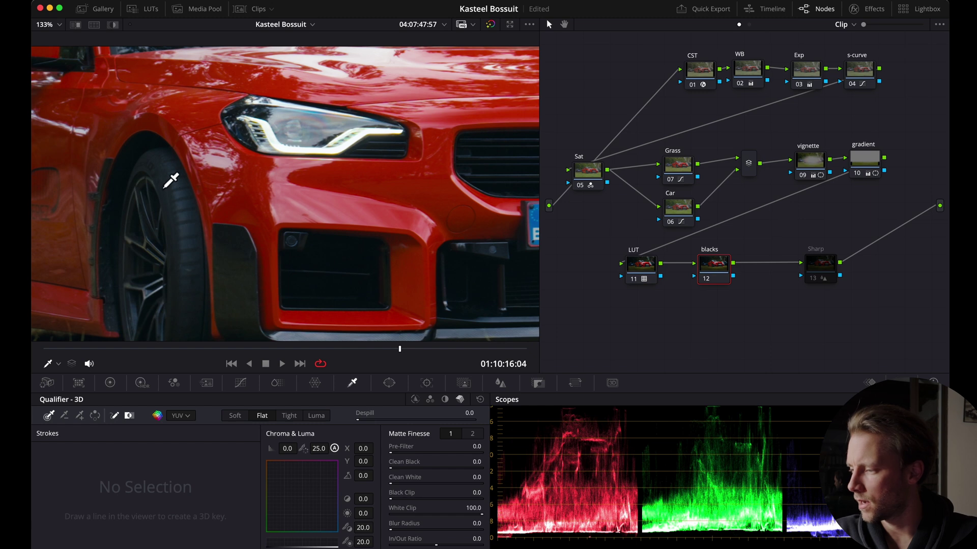
pyautogui.moveTo(162, 174); pyautogui.dragTo(186, 216)
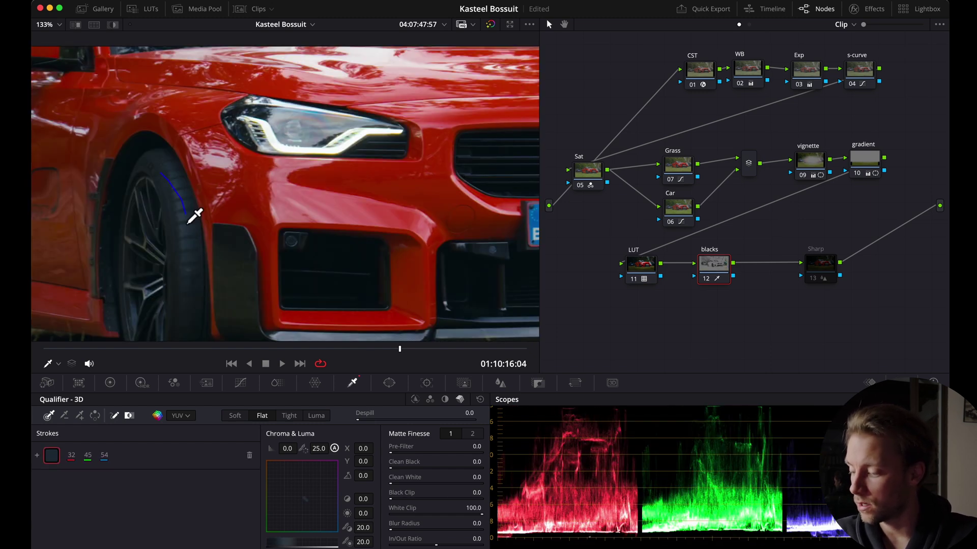
pyautogui.hotkey('shift', 'z')
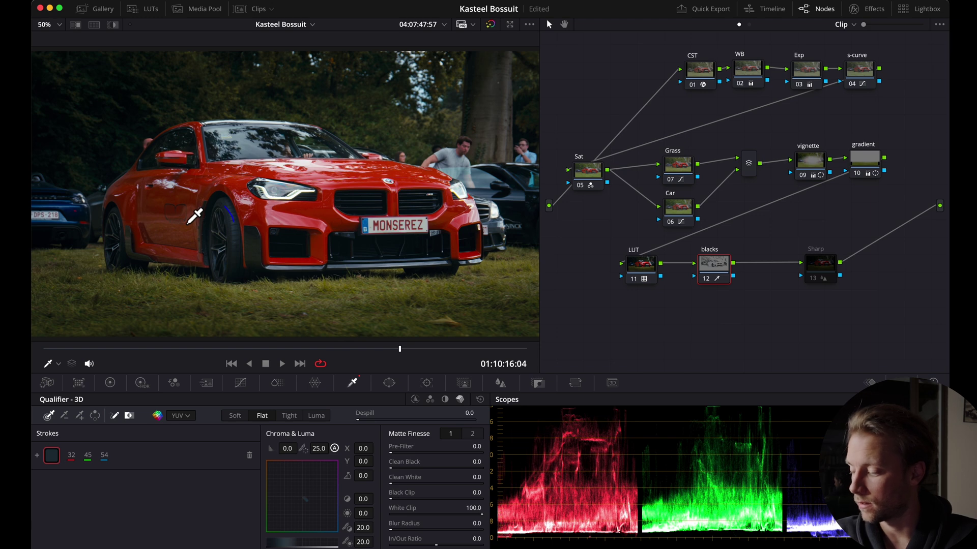
pyautogui.hotkey('shift', 'h')
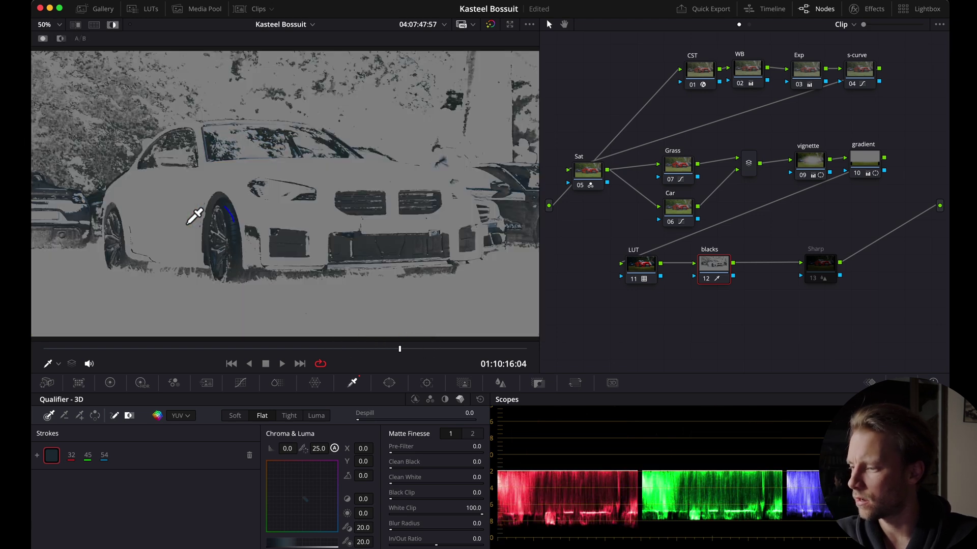
pyautogui.scroll(1, 255, 259)
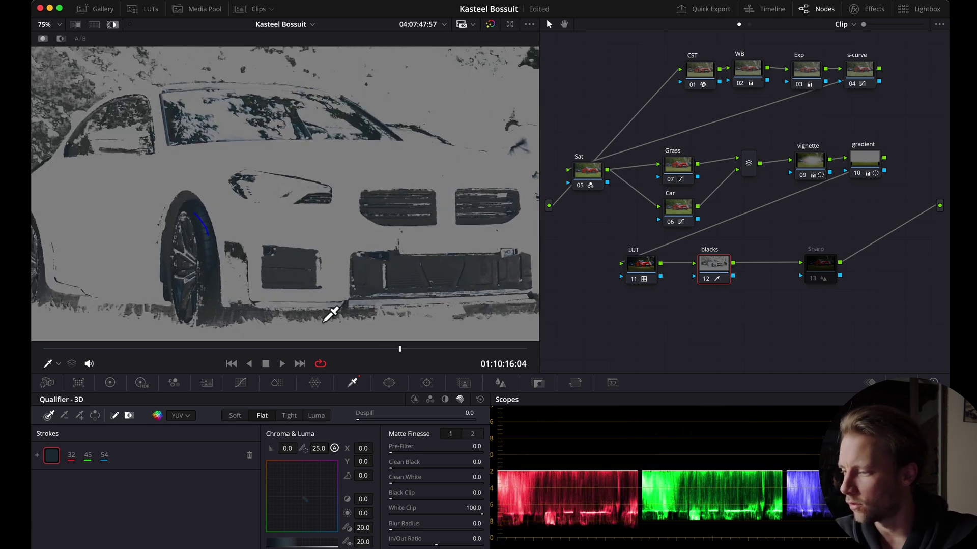
pyautogui.moveTo(390, 452); pyautogui.dragTo(403, 468)
pyautogui.hotkey('shift', 'h')
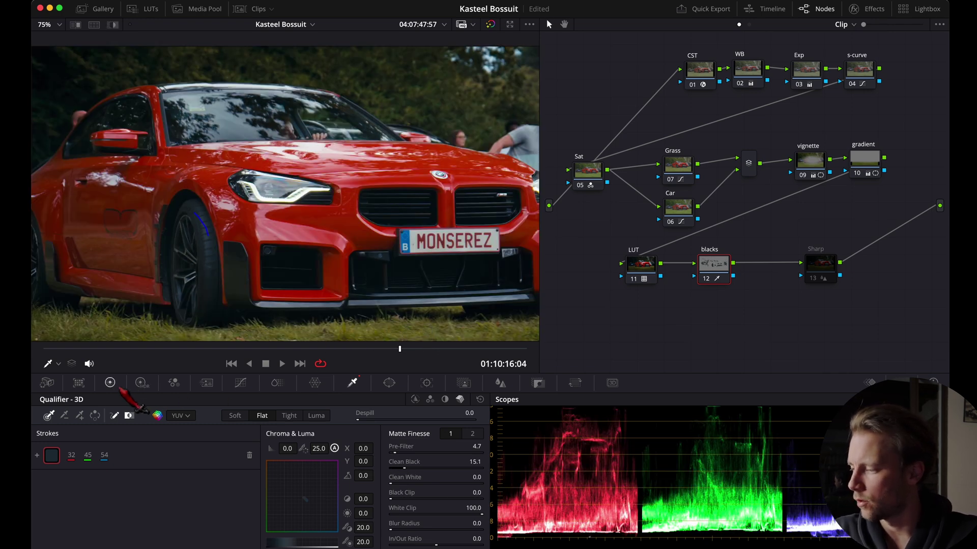
# Build a Sat vs Sat curve with a point near 0.08 and the lowest saturations pulled to 0.00
pyautogui.click(239, 383)
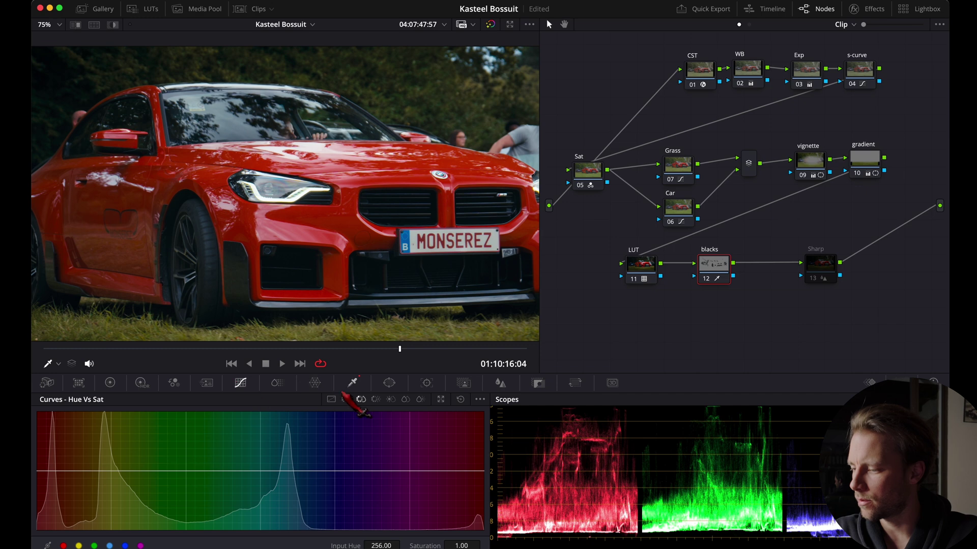
pyautogui.click(391, 400)
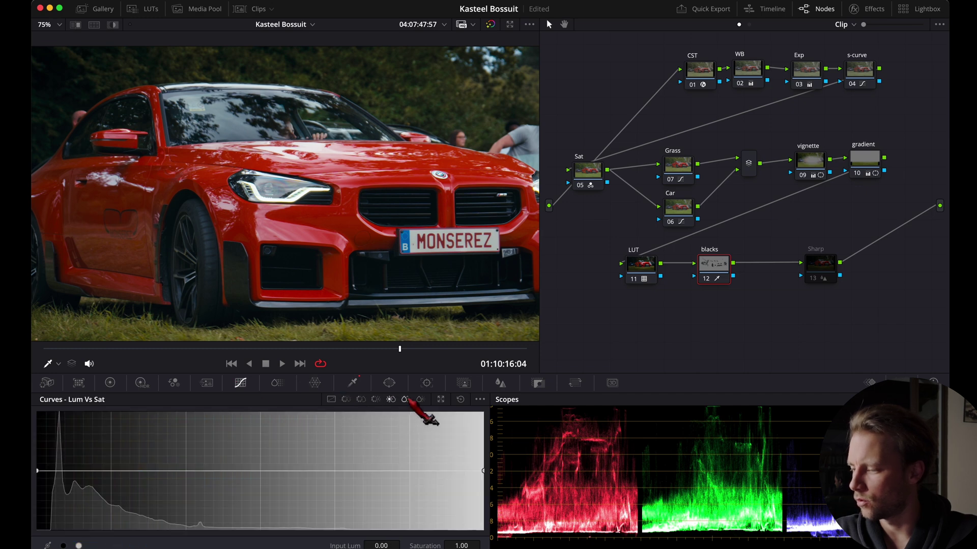
pyautogui.click(405, 400)
pyautogui.click(420, 400)
pyautogui.click(406, 400)
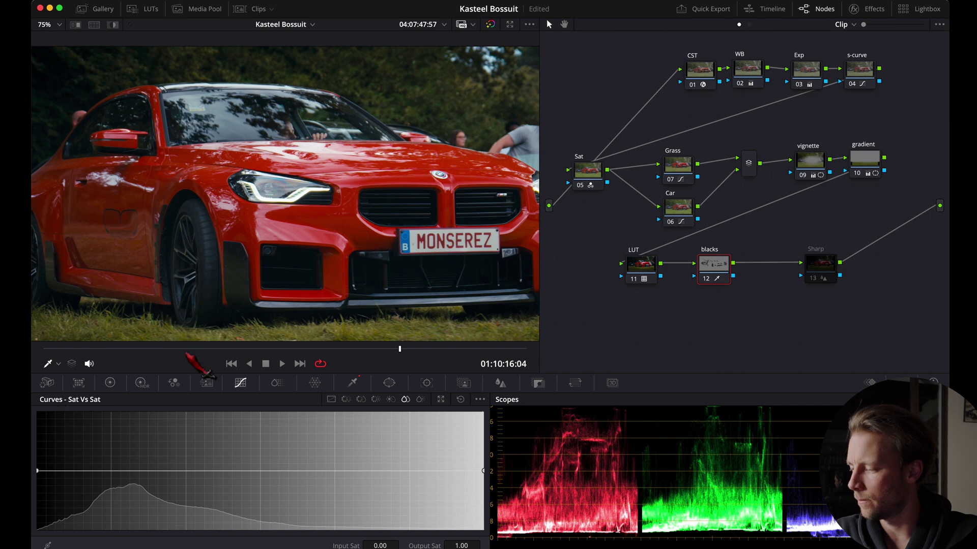
pyautogui.click(112, 471)
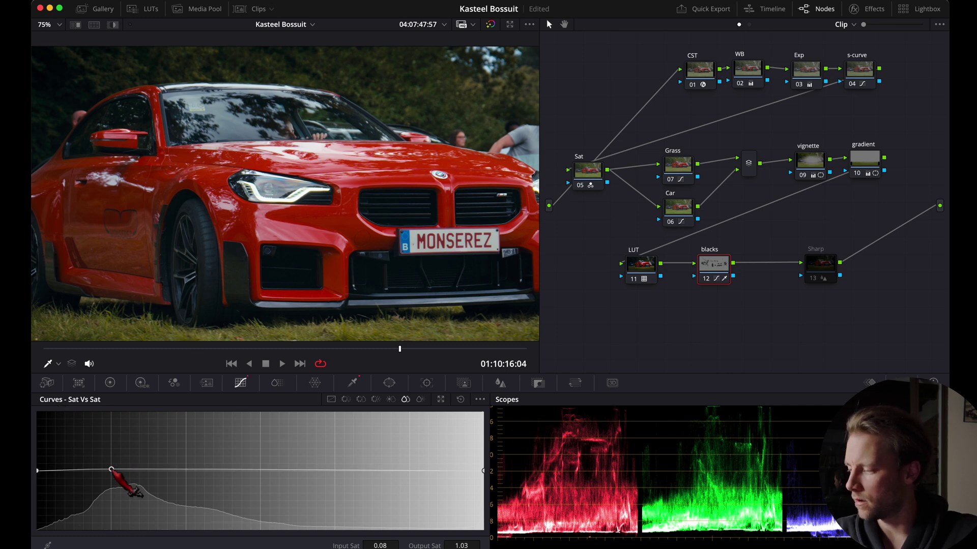
pyautogui.moveTo(37, 468); pyautogui.dragTo(45, 540)
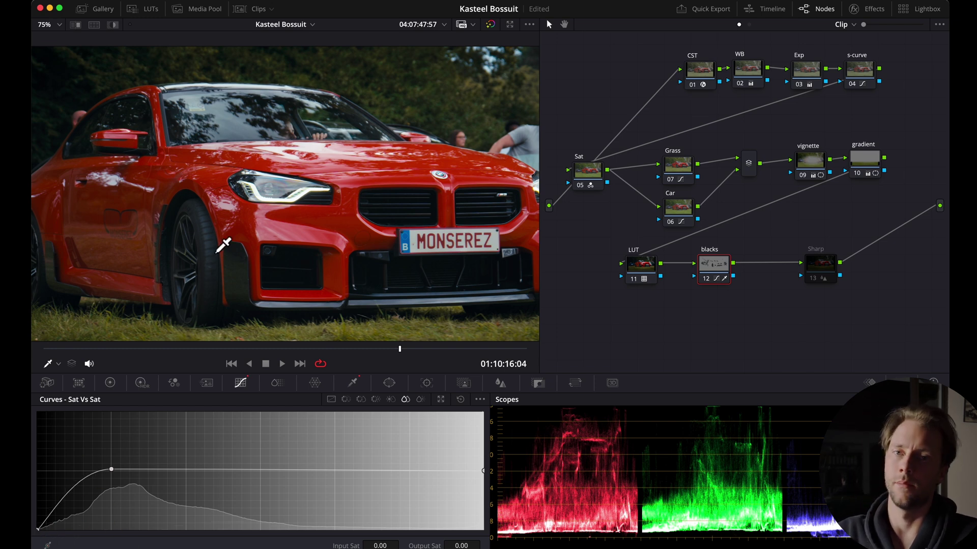
# Toggle the blacks node off and on to compare the desaturated shadows
pyautogui.scroll(2, 181, 281)
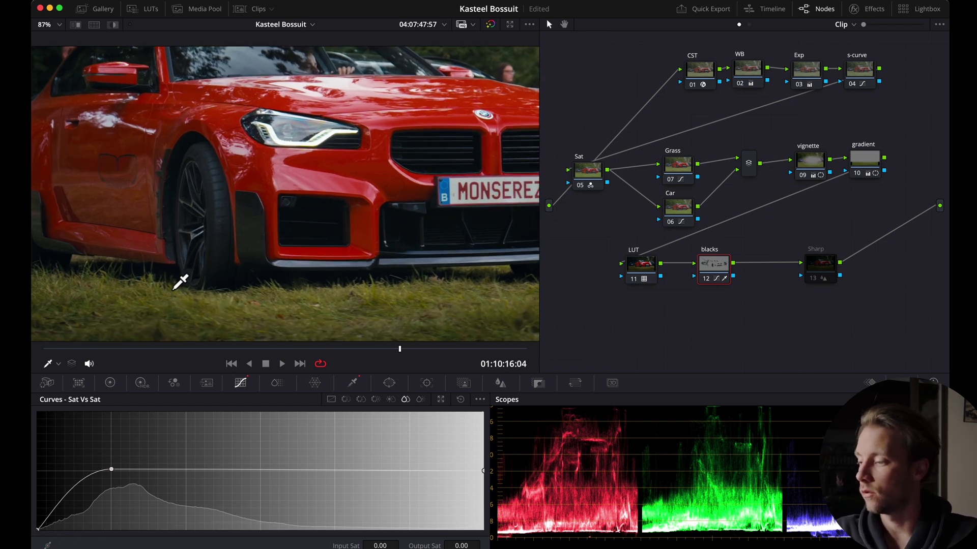
pyautogui.scroll(4, 181, 281)
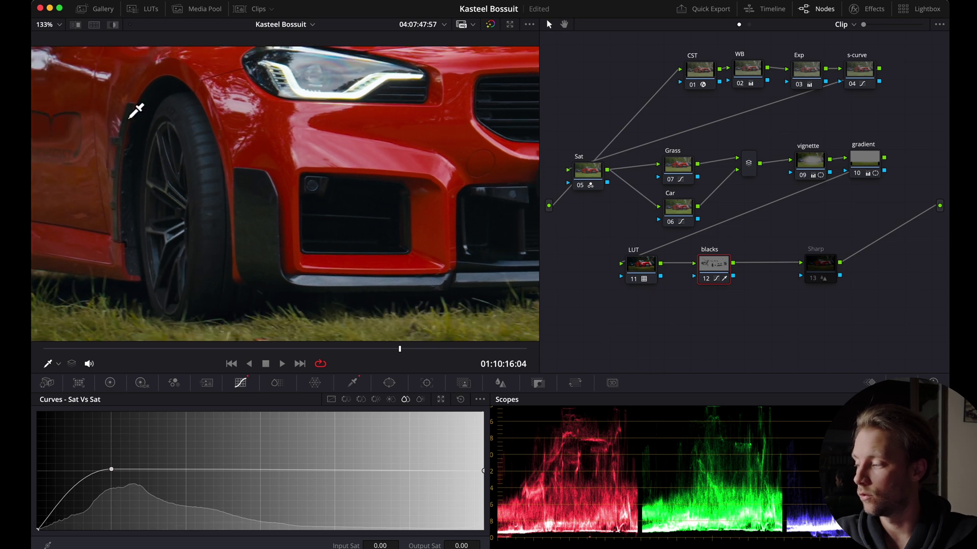
pyautogui.click(705, 279)
pyautogui.scroll(3, 386, 200)
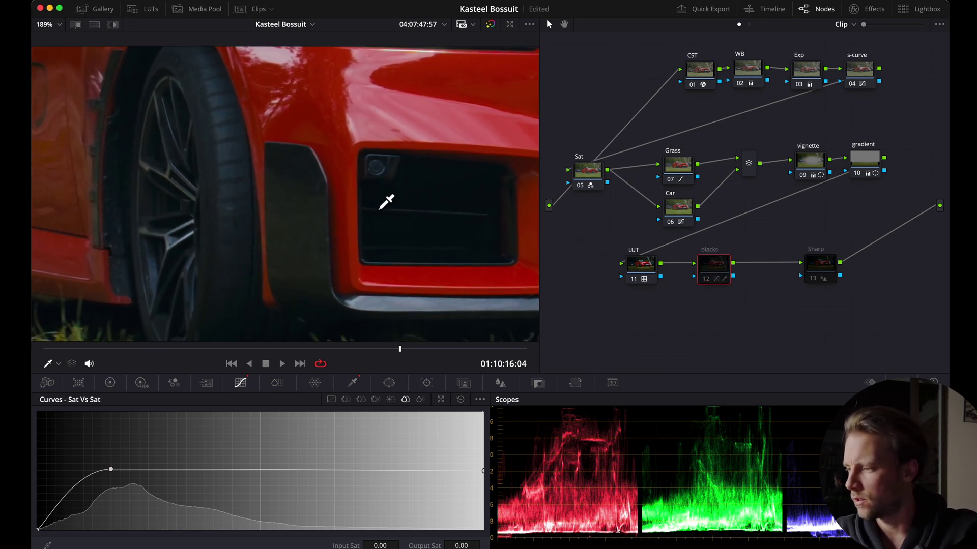
pyautogui.click(706, 279)
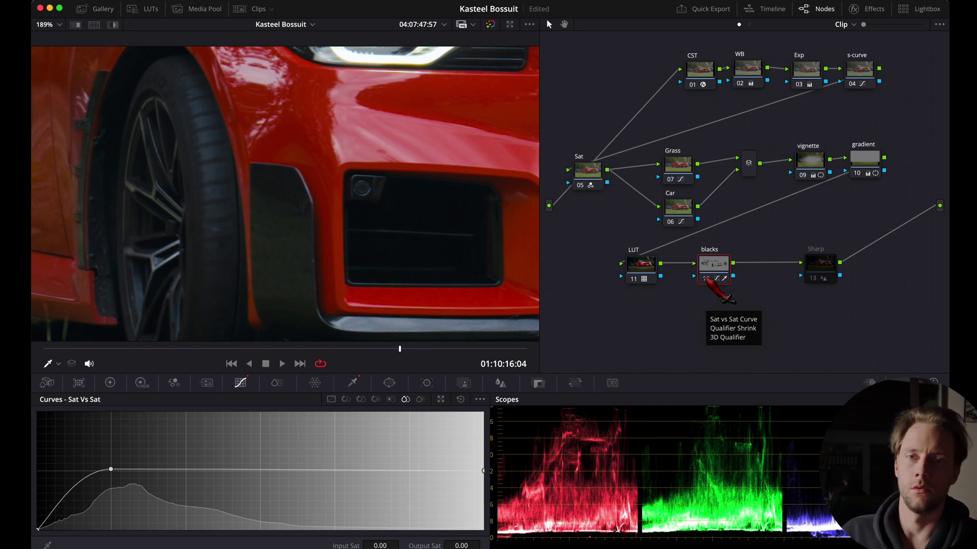
# Reset the Sharp node's grade and select it for editing
pyautogui.scroll(-5, 427, 247)
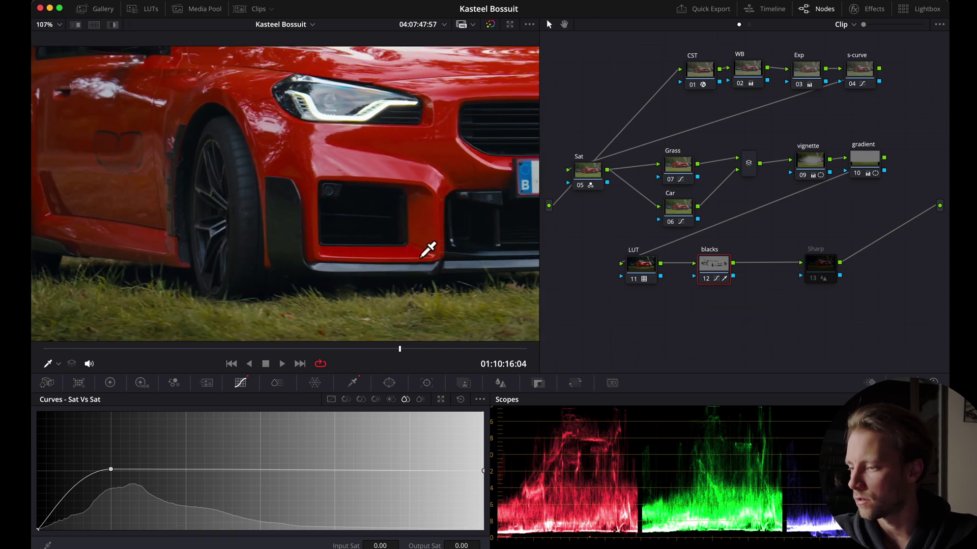
pyautogui.scroll(-4, 427, 249)
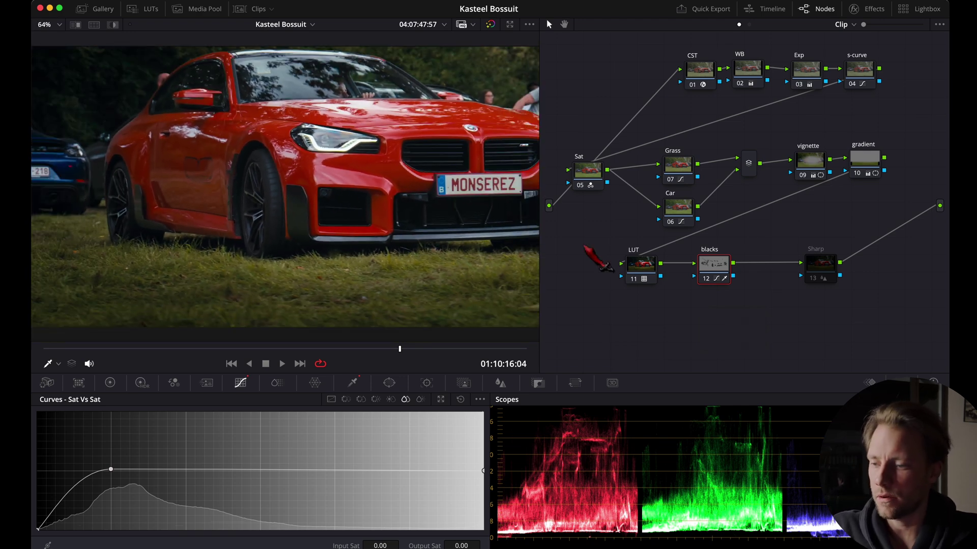
pyautogui.rightClick(820, 265)
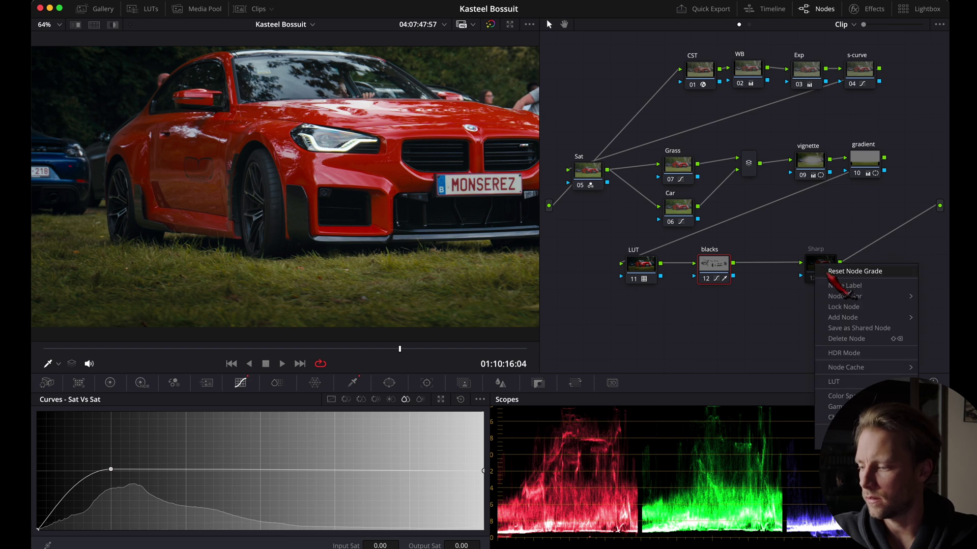
pyautogui.click(826, 271)
pyautogui.click(821, 265)
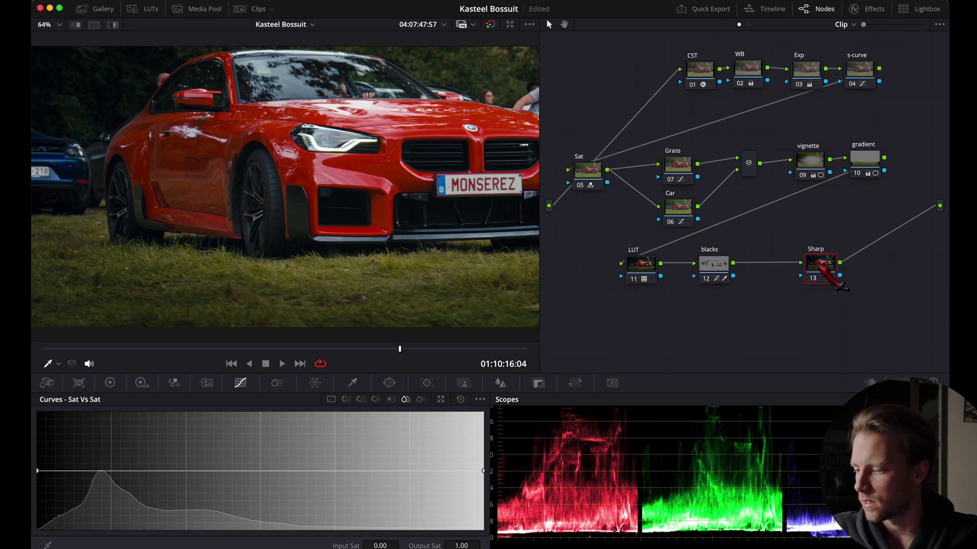
# Set the Blur palette radius to 0.47 for sharpening and compare the Sharp node on and off
pyautogui.click(499, 383)
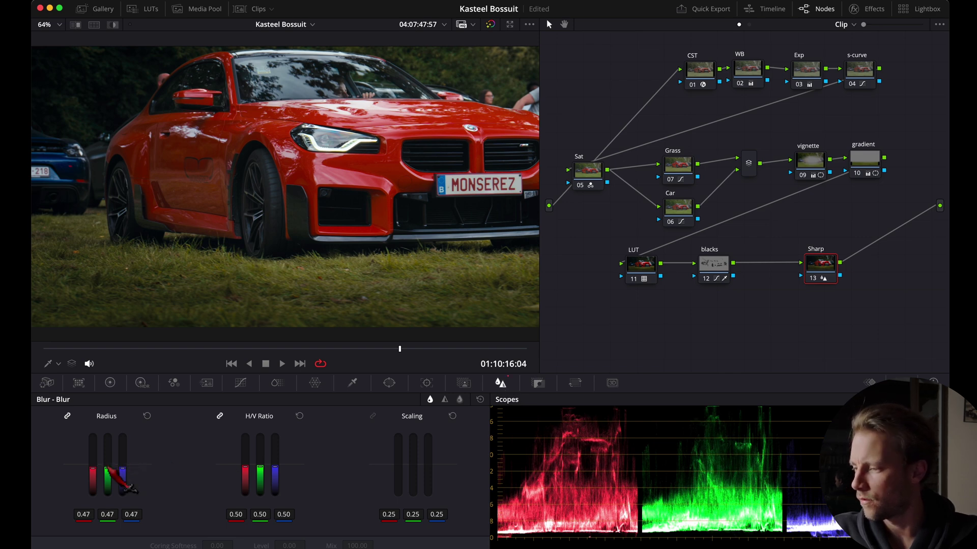
pyautogui.scroll(6, 267, 234)
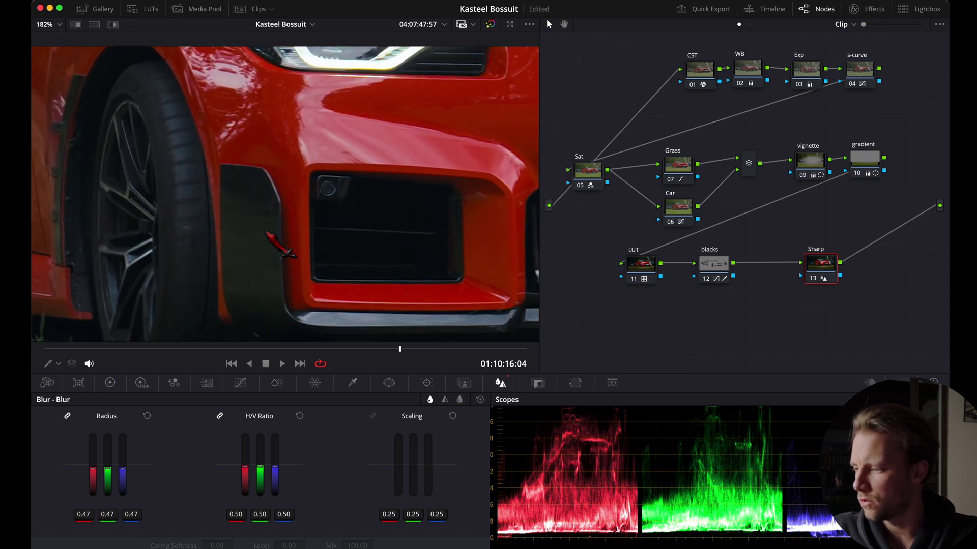
pyautogui.scroll(4, 267, 234)
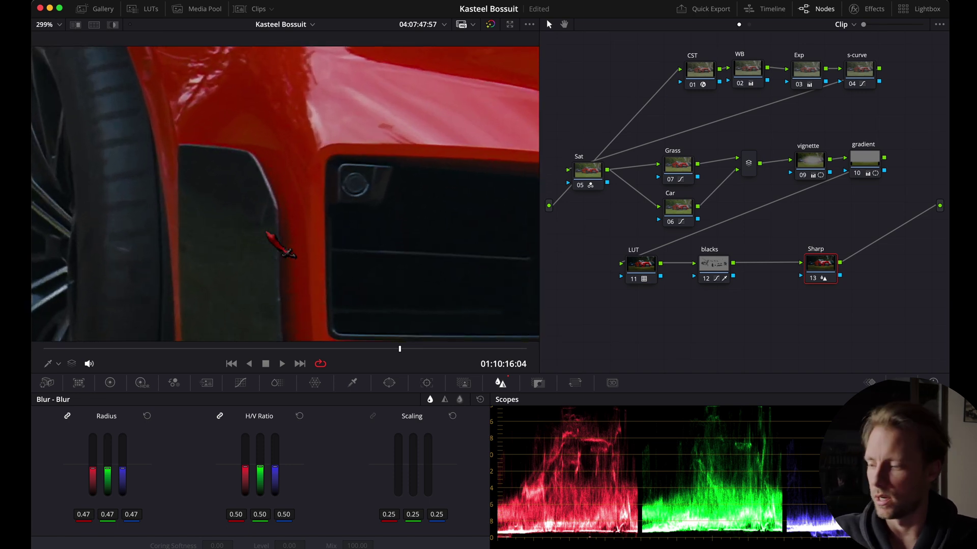
pyautogui.scroll(-2, 267, 234)
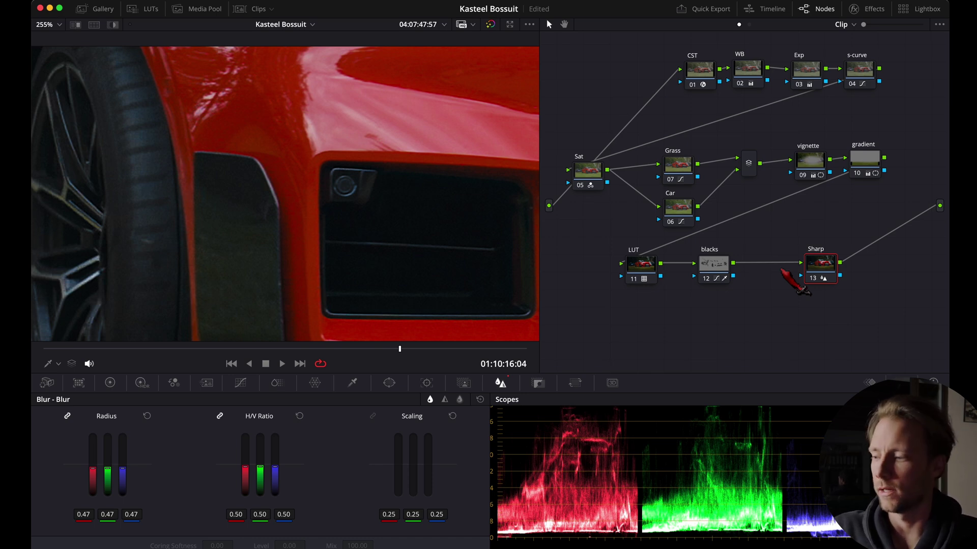
pyautogui.hscroll(-5, 486, 271)
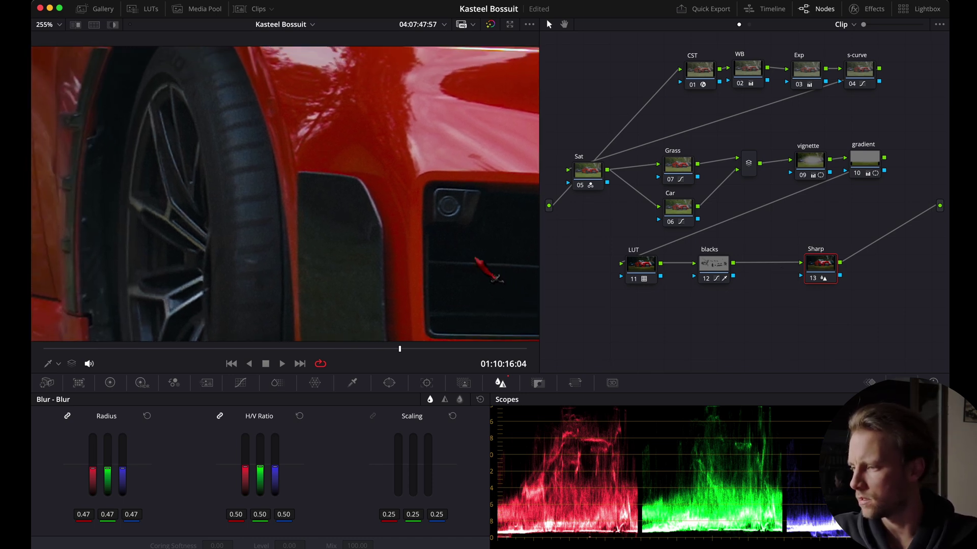
pyautogui.click(814, 279)
pyautogui.click(814, 280)
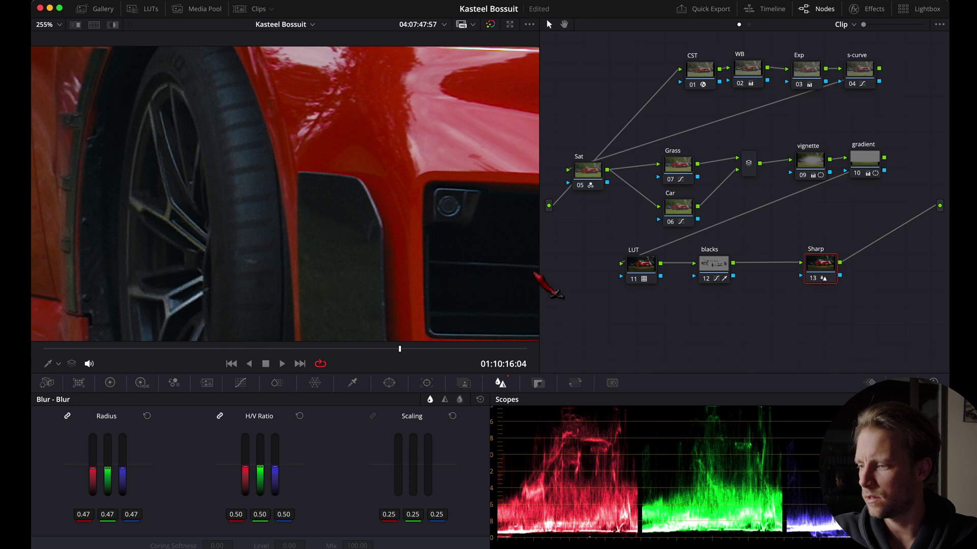
pyautogui.hscroll(5, 462, 257)
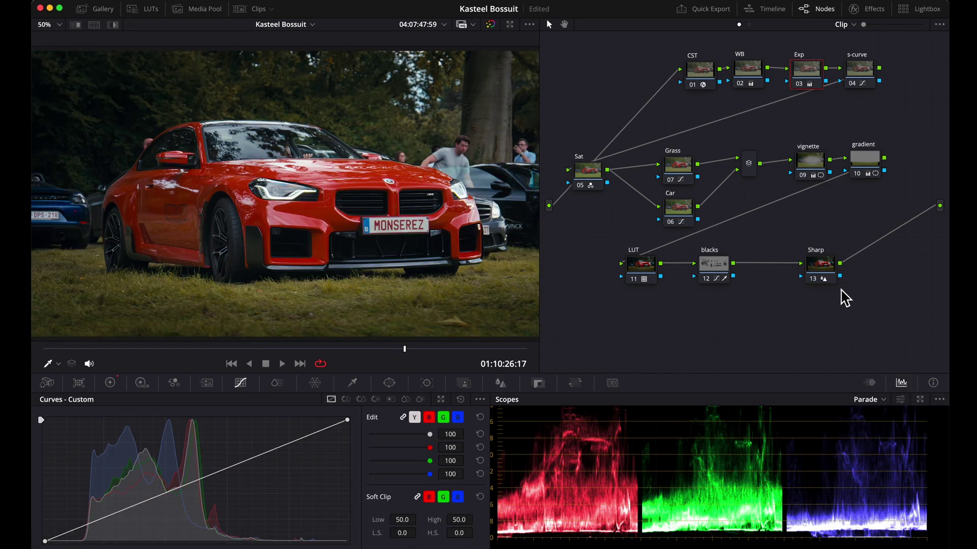
# Move to an earlier frame and lift the Exp node's Gamma to 0.01
pyautogui.moveTo(415, 357); pyautogui.dragTo(443, 362)
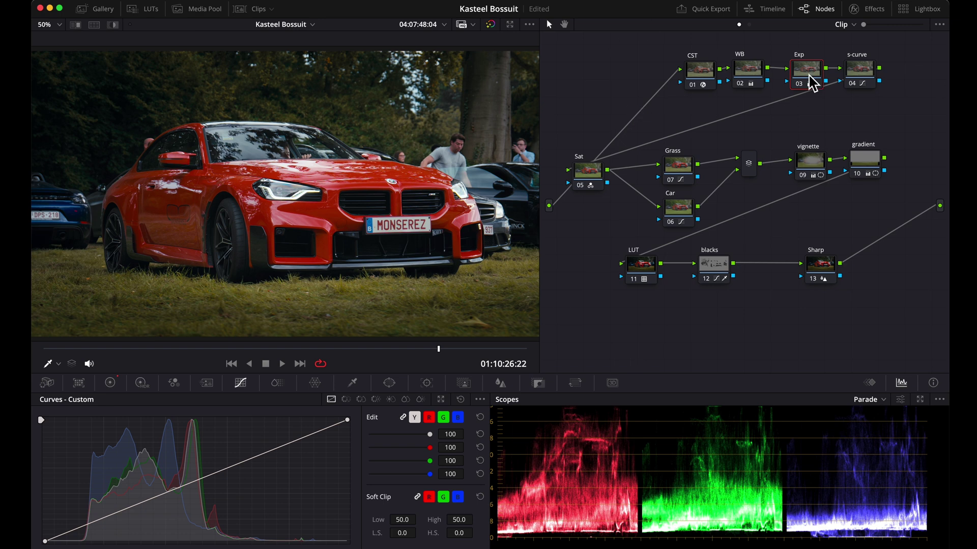
pyautogui.click(110, 383)
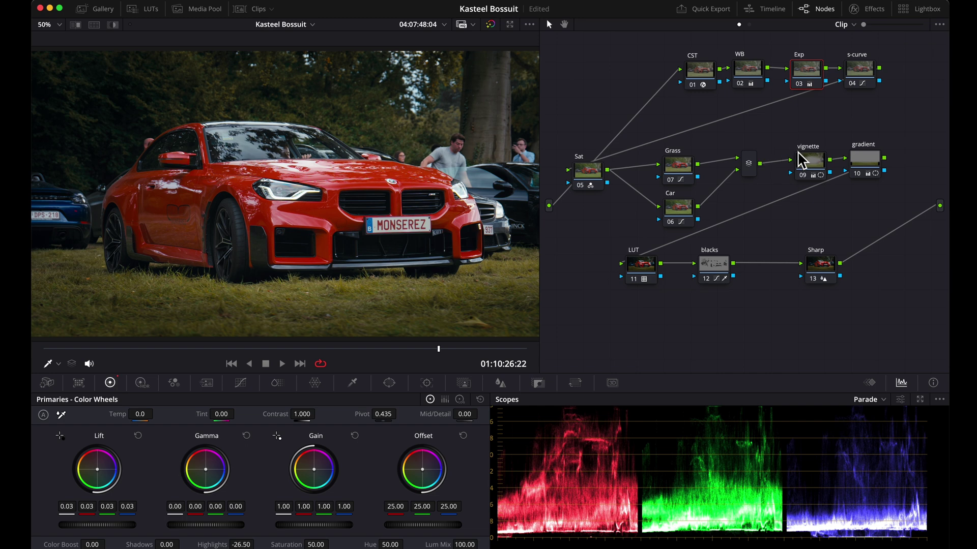
pyautogui.press('XF86MonBrightnessUp')
pyautogui.moveTo(205, 524); pyautogui.dragTo(203, 525)
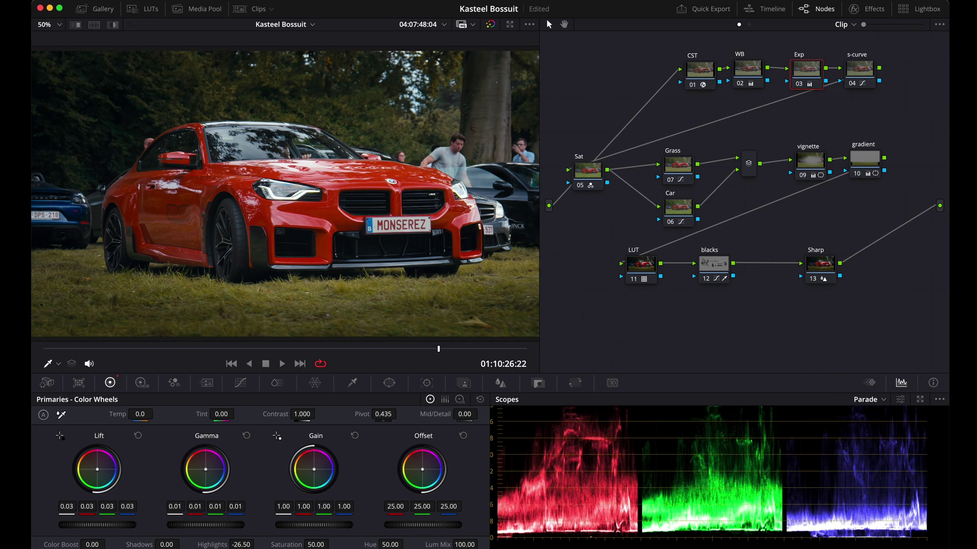
# Pull the s-curve node's shadow point down in Custom Curves to deepen the blacks
pyautogui.click(860, 70)
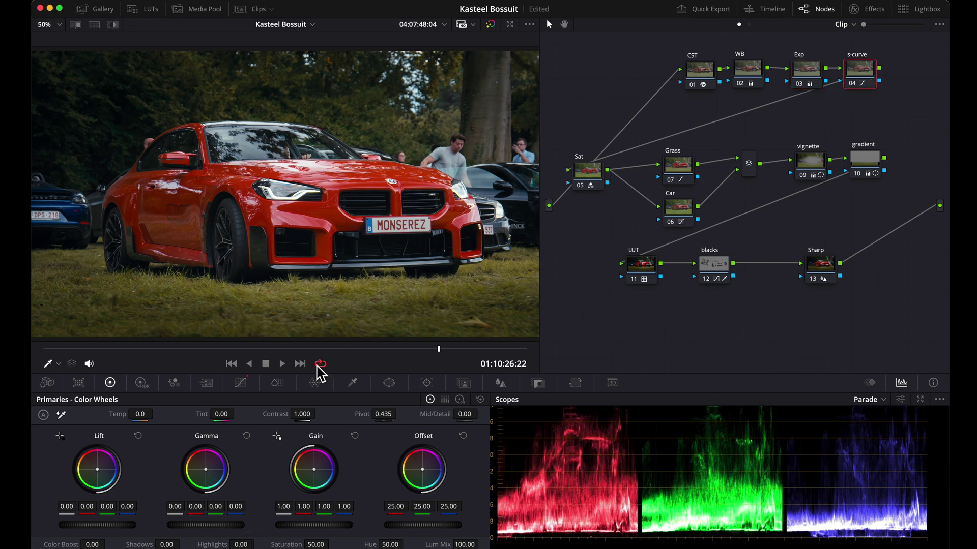
pyautogui.click(240, 386)
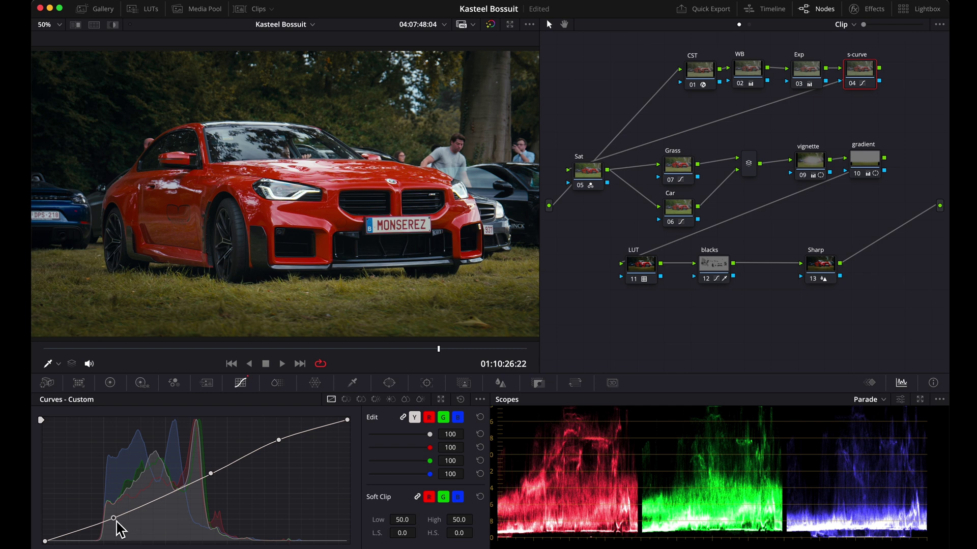
pyautogui.moveTo(116, 522); pyautogui.dragTo(121, 527)
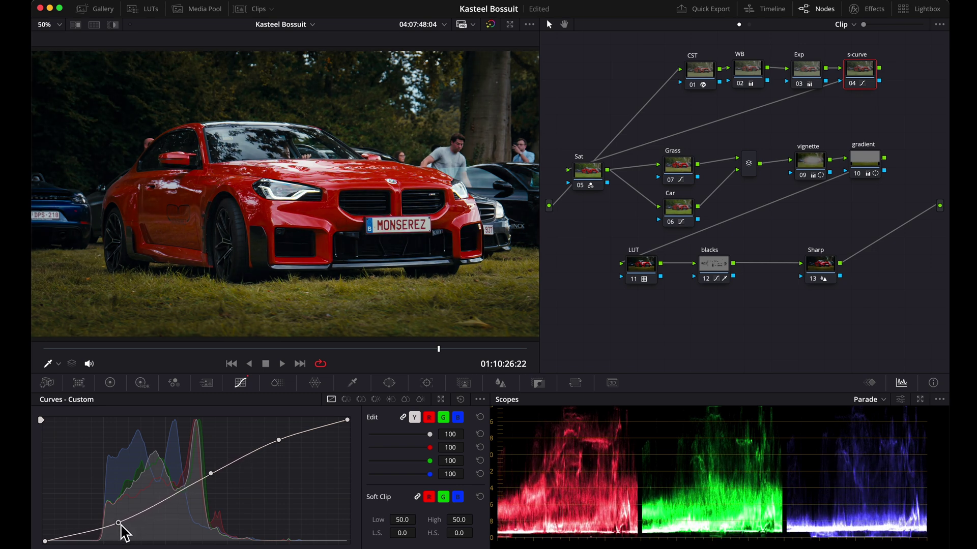
pyautogui.scroll(-2, 233, 277)
# Darken the vignette node by lowering its Offset master wheel to 11.35
pyautogui.click(808, 171)
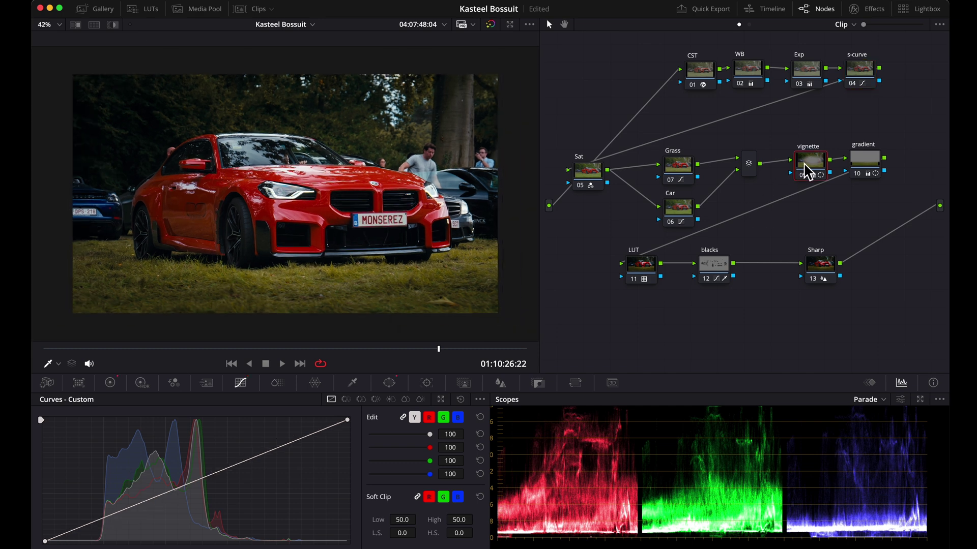
pyautogui.click(110, 383)
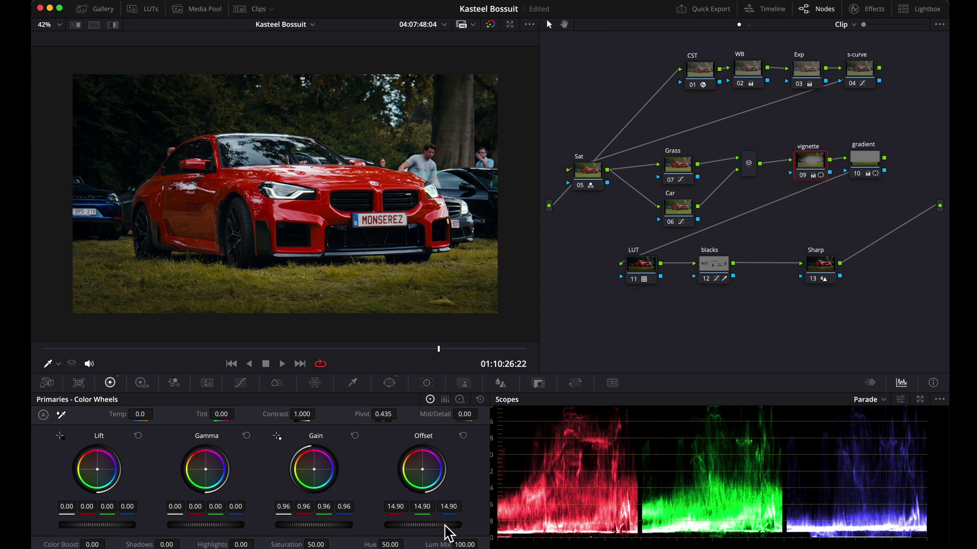
pyautogui.moveTo(422, 524); pyautogui.dragTo(404, 525)
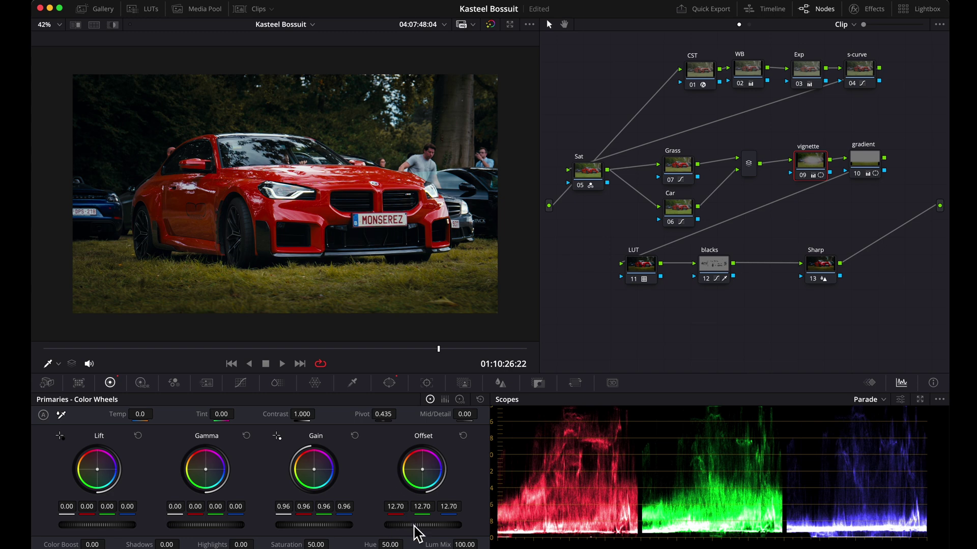
pyautogui.moveTo(437, 527); pyautogui.dragTo(414, 527)
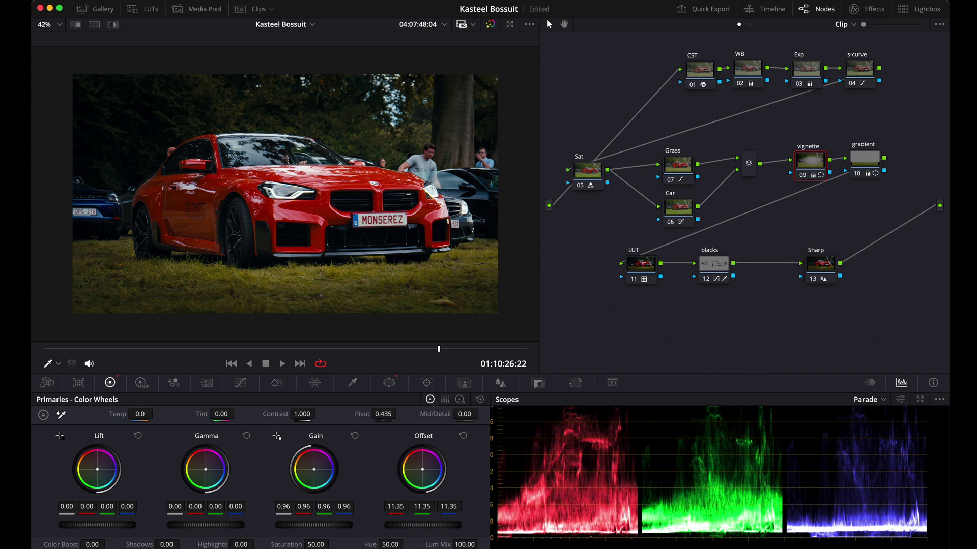
# Check the gradient and Exp nodes, enlarge the viewer, and play the clip to review the grade
pyautogui.click(868, 166)
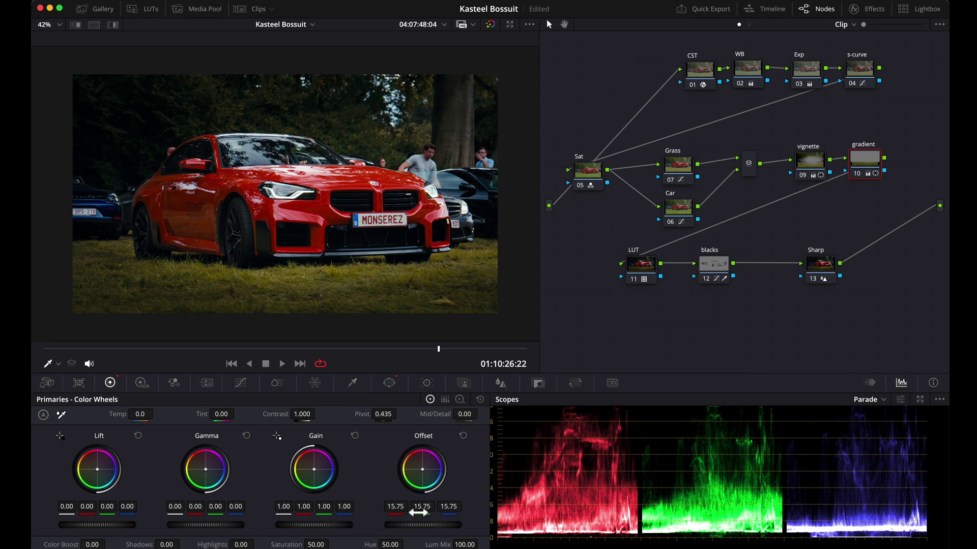
pyautogui.scroll(-4, 393, 260)
pyautogui.scroll(2, 392, 256)
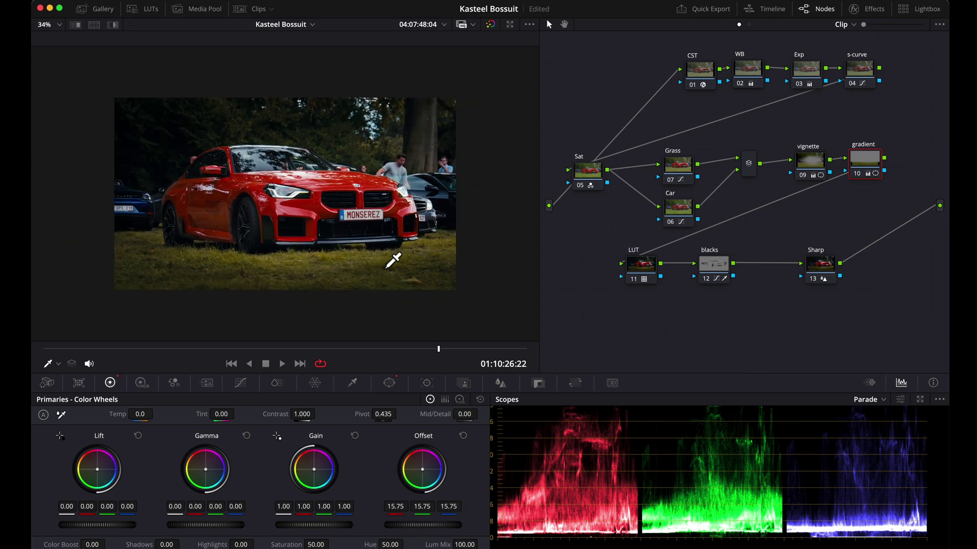
pyautogui.click(809, 77)
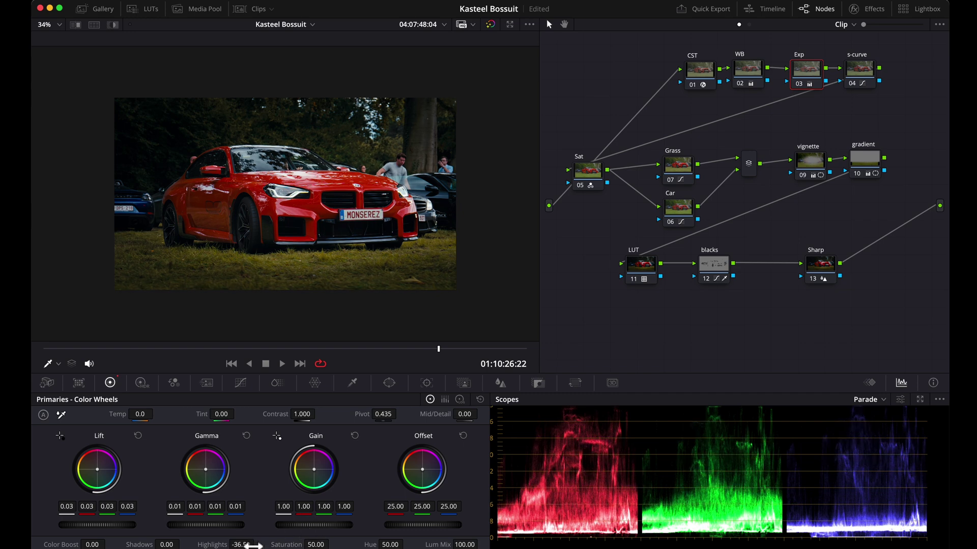
pyautogui.press('super+equal')
pyautogui.scroll(-1, 348, 292)
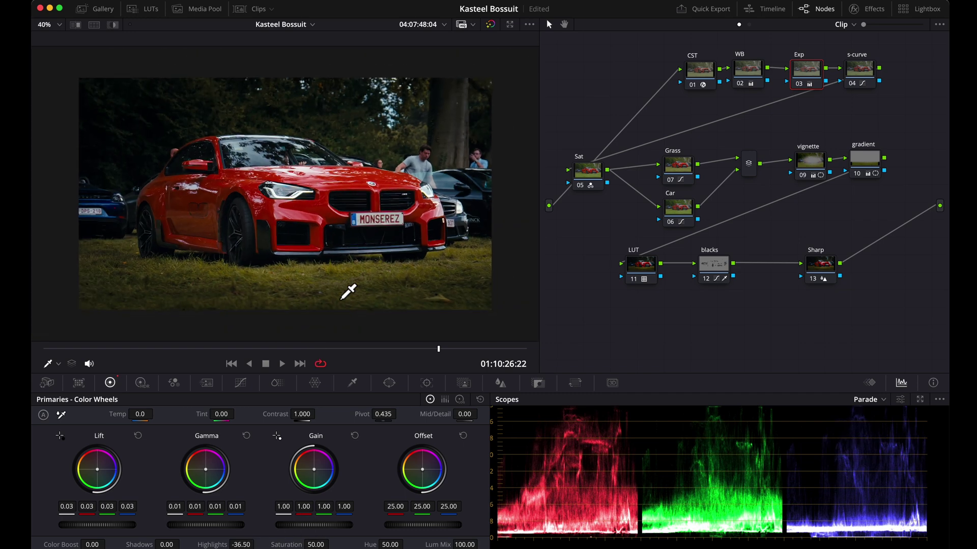
pyautogui.press('space')
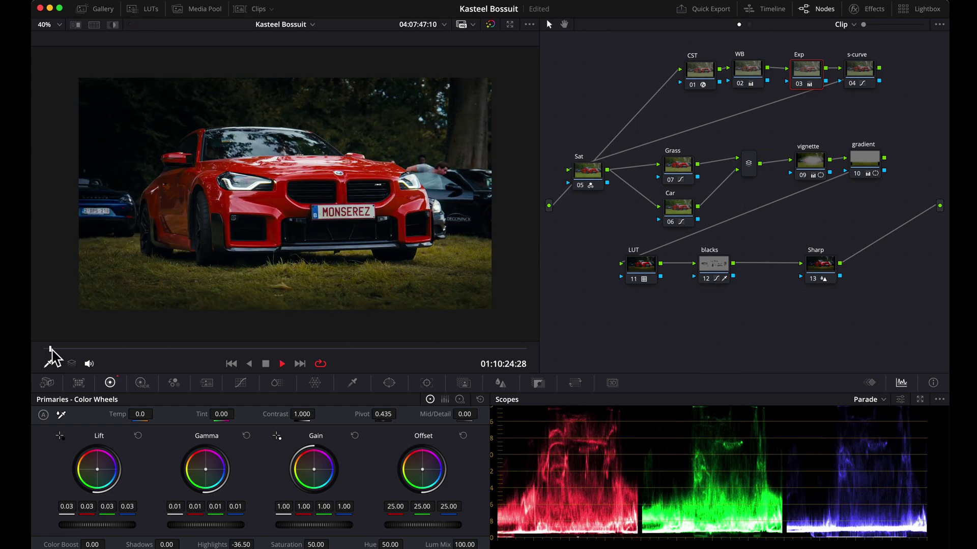